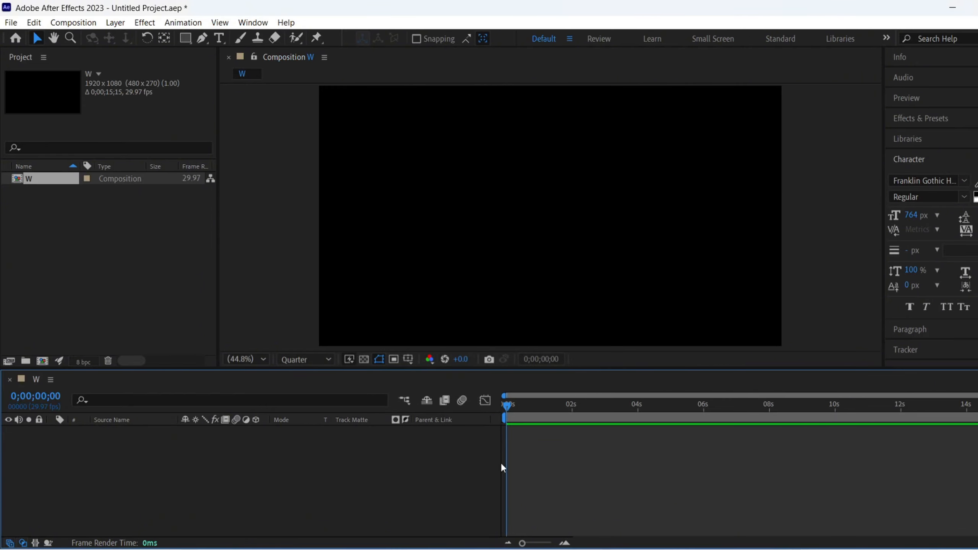
# - Add a text layer reading "W" in the composition
pyautogui.click(218, 38)
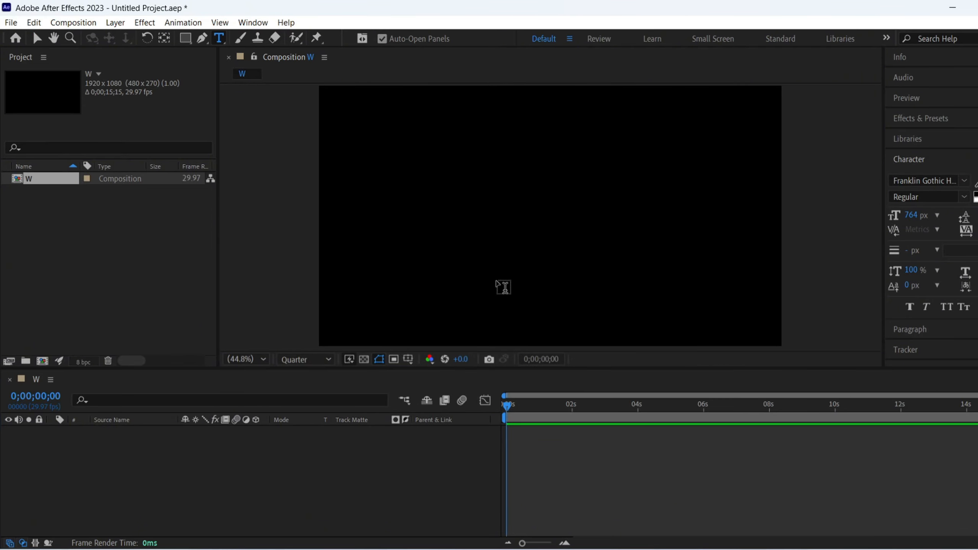
pyautogui.click(476, 266)
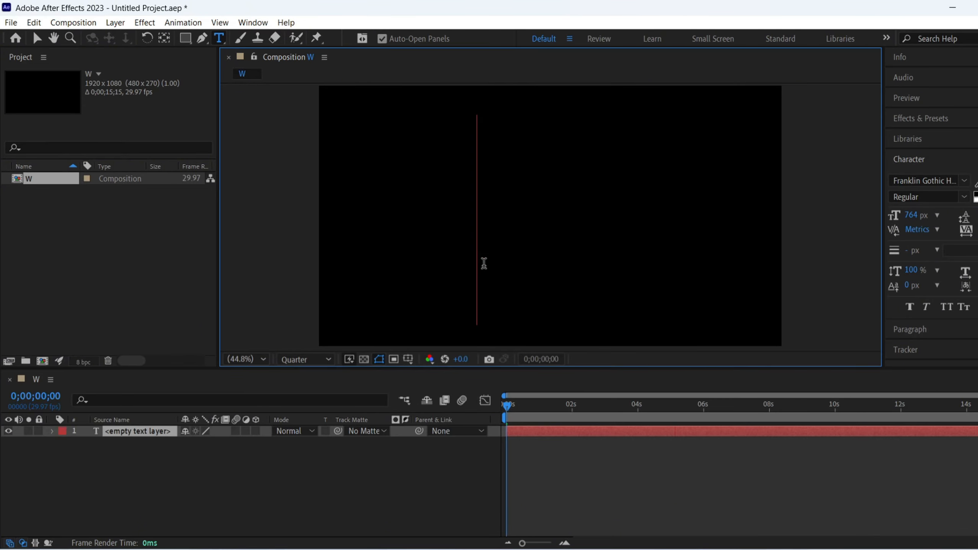
pyautogui.write('W')
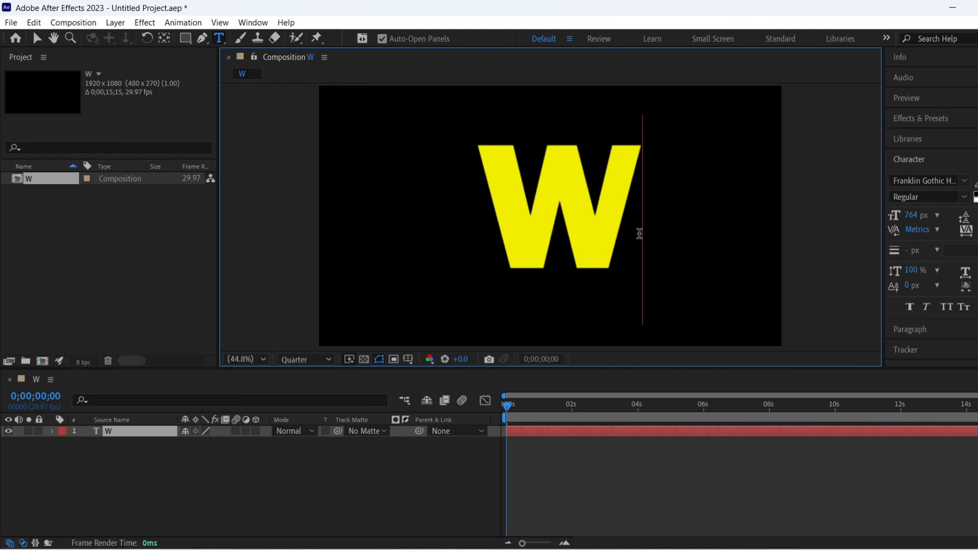
# - Align the W text layer to the composition's horizontal centre and bottom edge
pyautogui.scroll(-2, 932, 206)
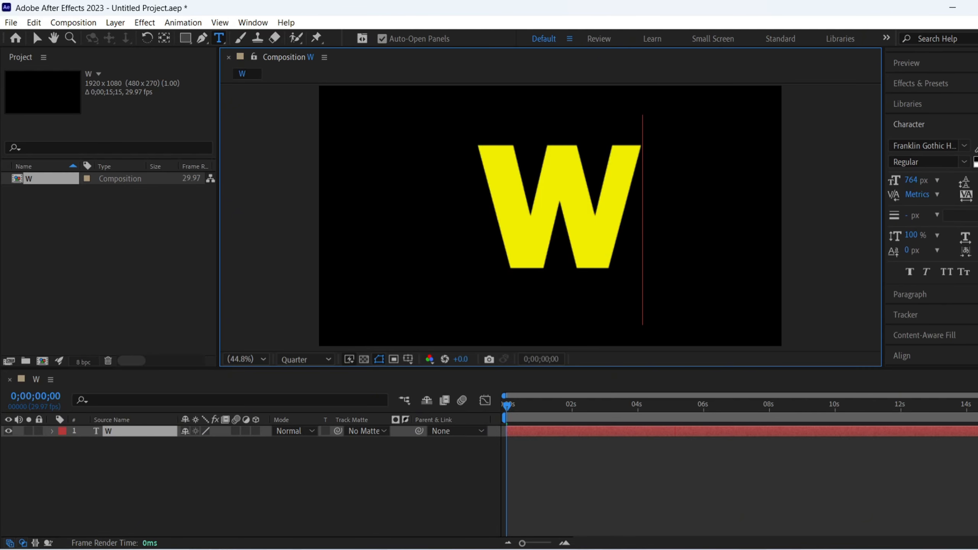
pyautogui.click(905, 356)
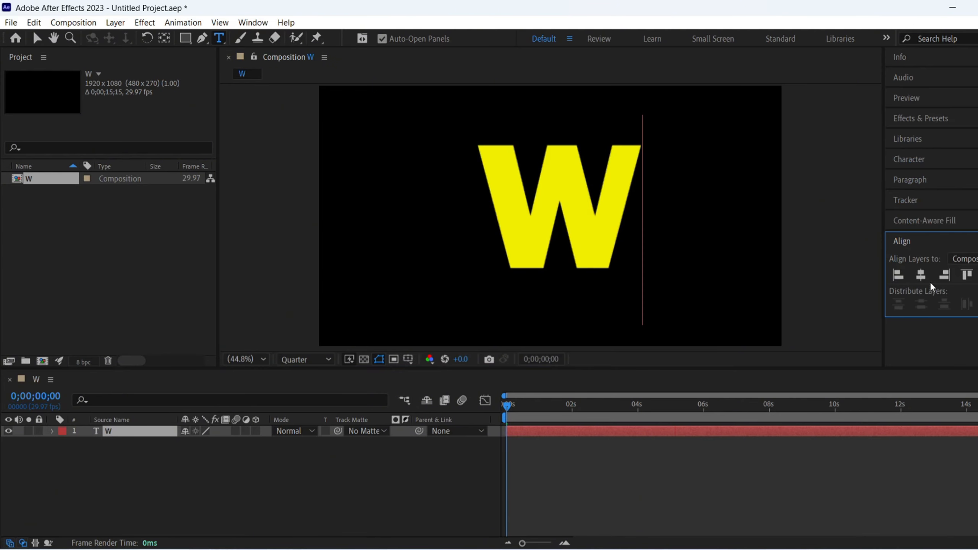
pyautogui.click(921, 275)
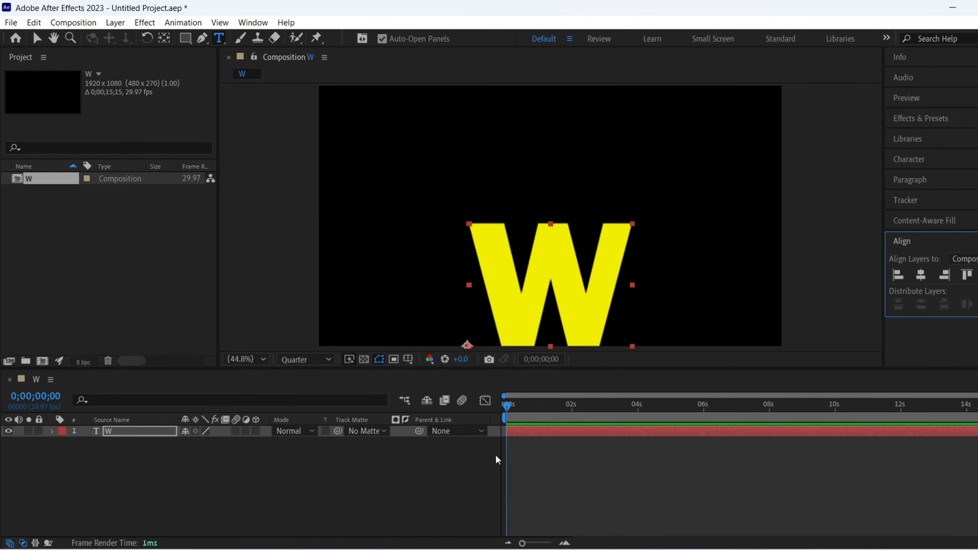
# - Move the W layer's anchor point to the bottom centre of the letter with the Pan Behind tool
pyautogui.press('y')
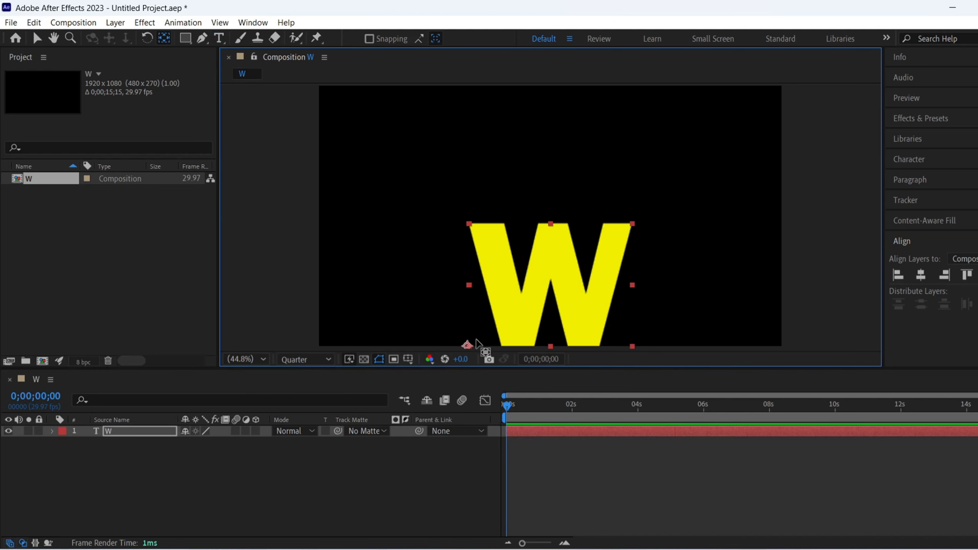
pyautogui.moveTo(467, 346); pyautogui.dragTo(549, 345)
pyautogui.click(258, 454)
pyautogui.click(36, 38)
# - Apply a Bevel and Emboss layer style to the W text layer
pyautogui.click(135, 429)
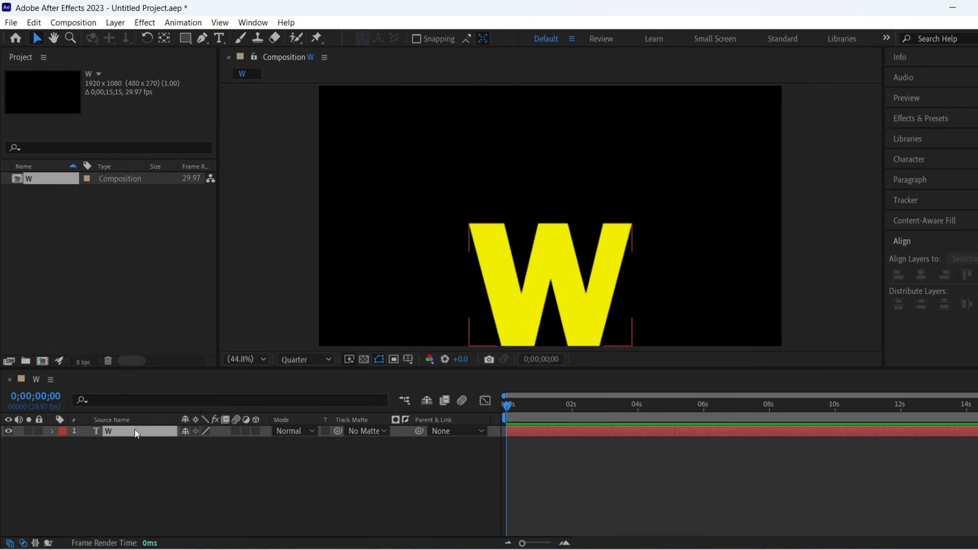
pyautogui.rightClick(136, 429)
pyautogui.moveTo(197, 217)
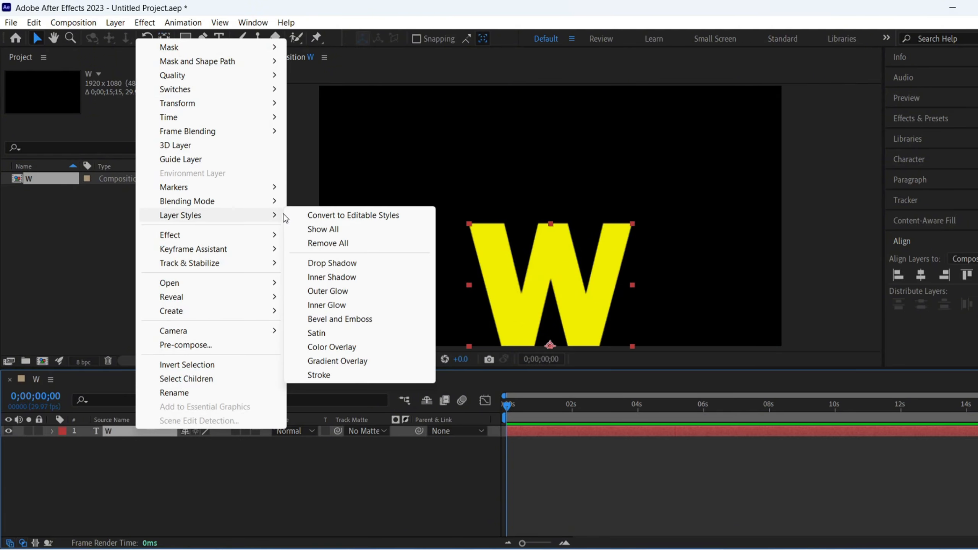
pyautogui.click(331, 319)
# - Set the Bevel and Emboss Size to 60 and Soften to 16
pyautogui.click(75, 489)
pyautogui.scroll(-3, 170, 460)
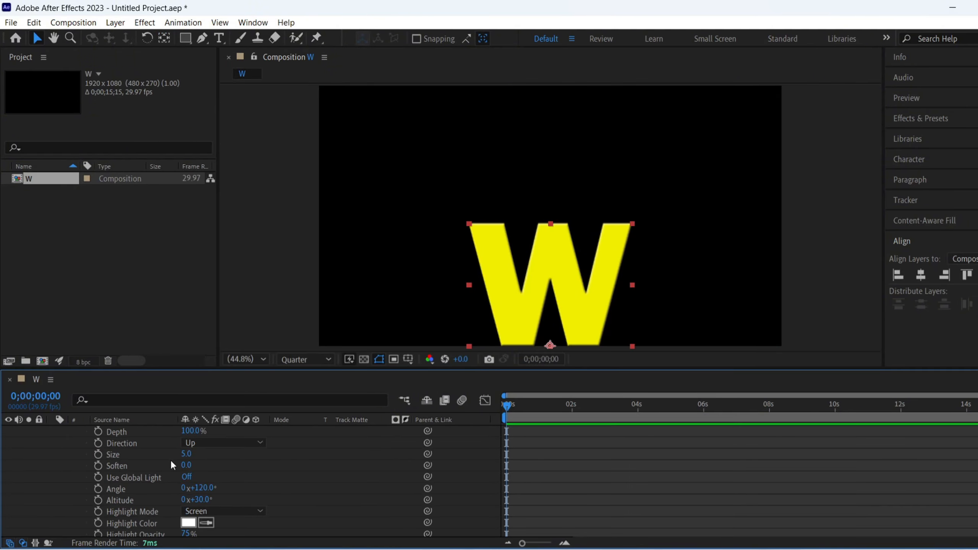
pyautogui.scroll(1, 171, 459)
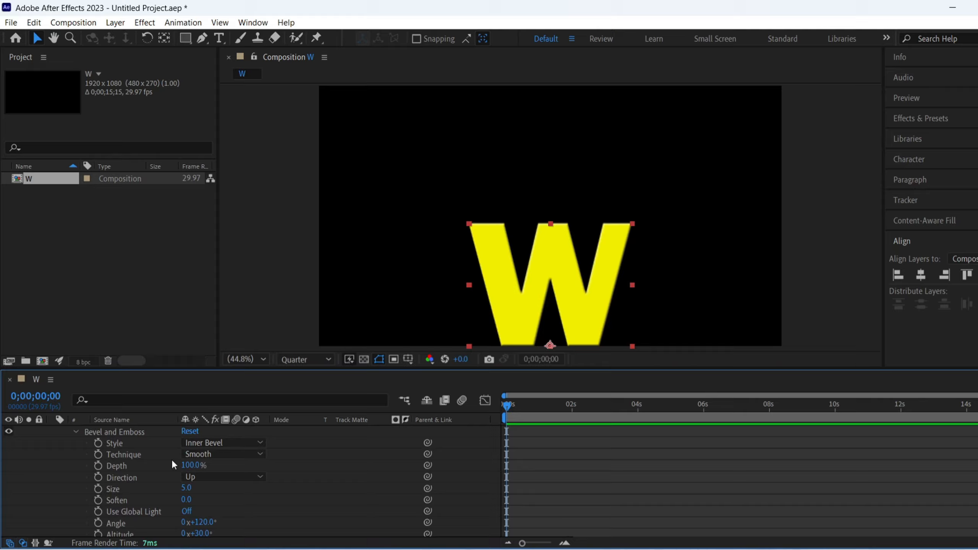
pyautogui.click(186, 487)
pyautogui.write('60')
pyautogui.press('Return')
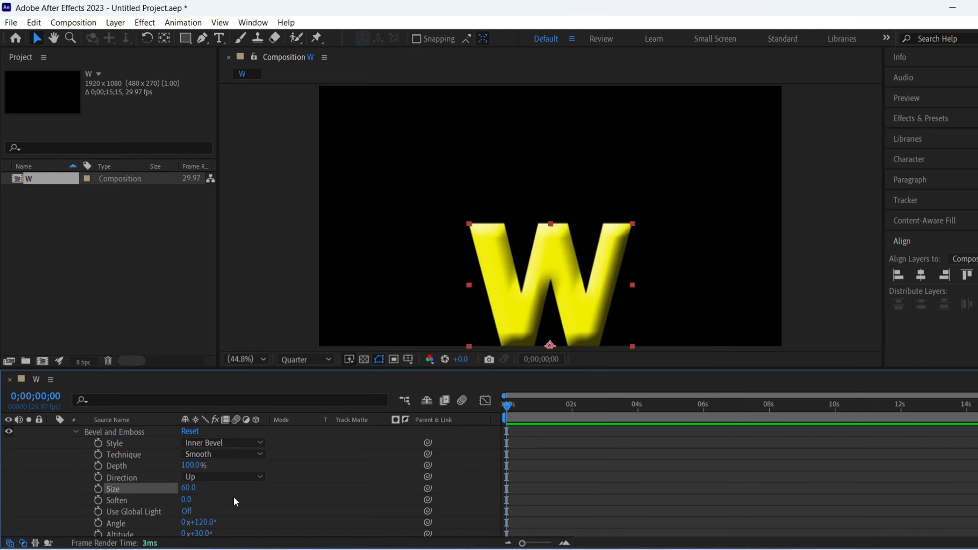
pyautogui.click(187, 499)
pyautogui.write('16')
pyautogui.press('Return')
# - Change the Bevel and Emboss highlight color to a golden yellow
pyautogui.scroll(-3, 194, 495)
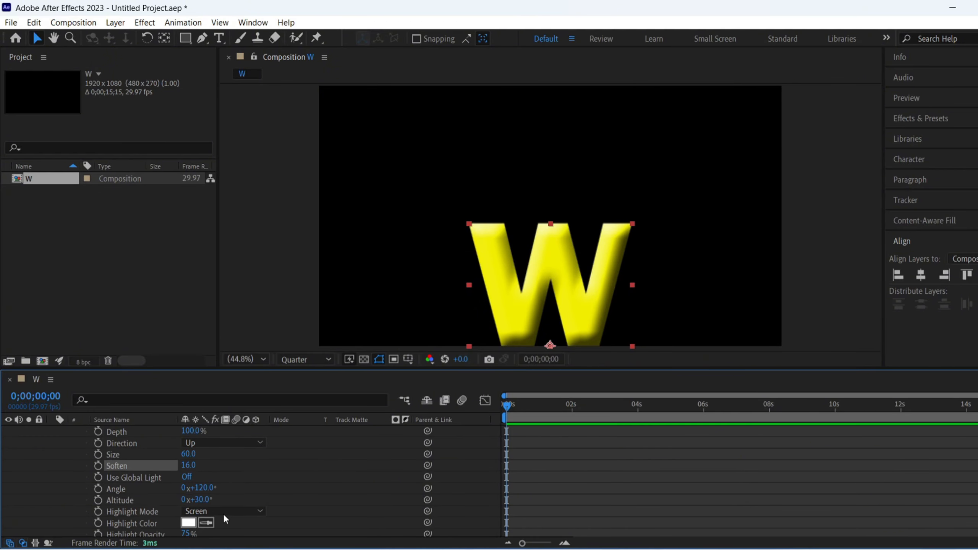
pyautogui.click(188, 489)
pyautogui.moveTo(546, 307); pyautogui.dragTo(547, 349)
pyautogui.moveTo(505, 311); pyautogui.dragTo(498, 226)
pyautogui.click(650, 199)
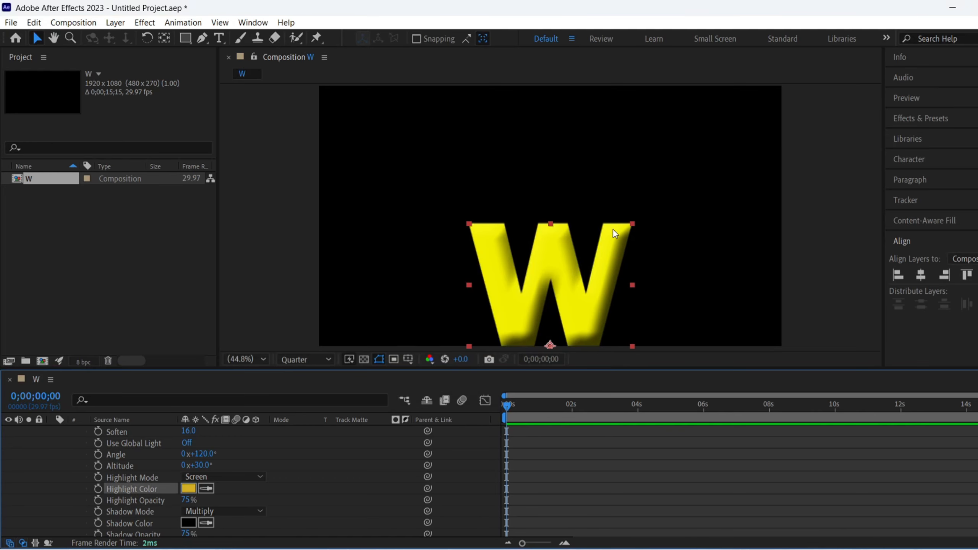
# - Change the Bevel and Emboss shadow color to a bright magenta pink
pyautogui.click(188, 523)
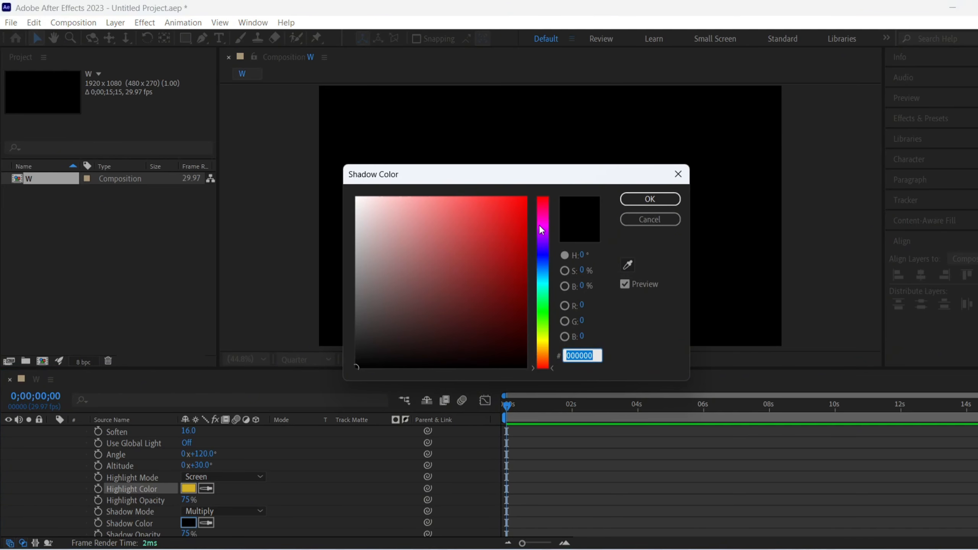
pyautogui.click(542, 218)
pyautogui.click(515, 227)
pyautogui.click(626, 200)
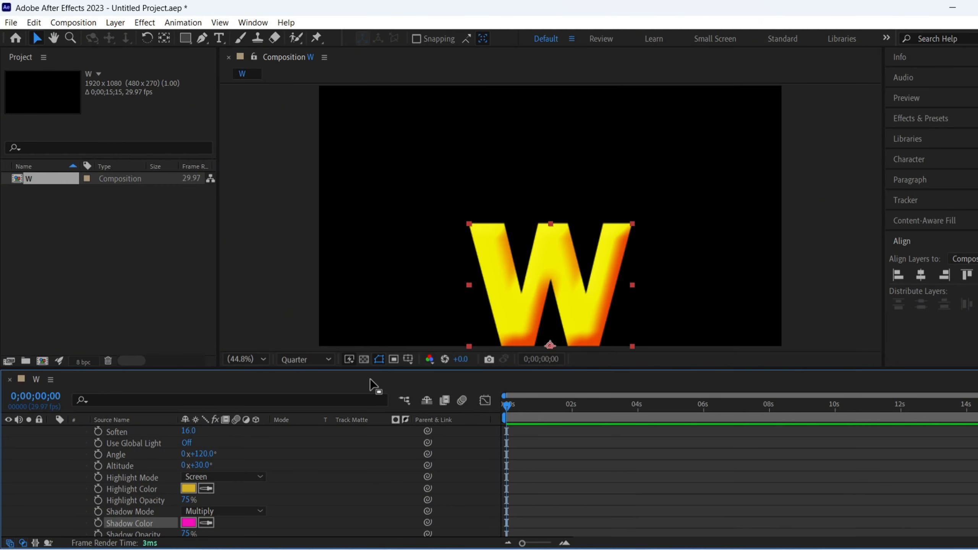
# - Collapse the W layer's properties and add an Inner Shadow layer style to it
pyautogui.scroll(5, 169, 452)
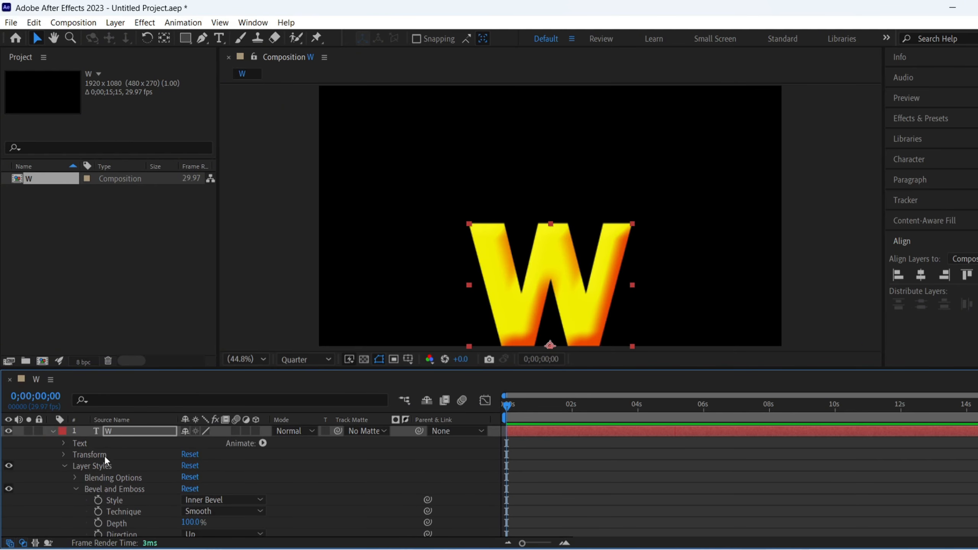
pyautogui.click(54, 428)
pyautogui.rightClick(118, 428)
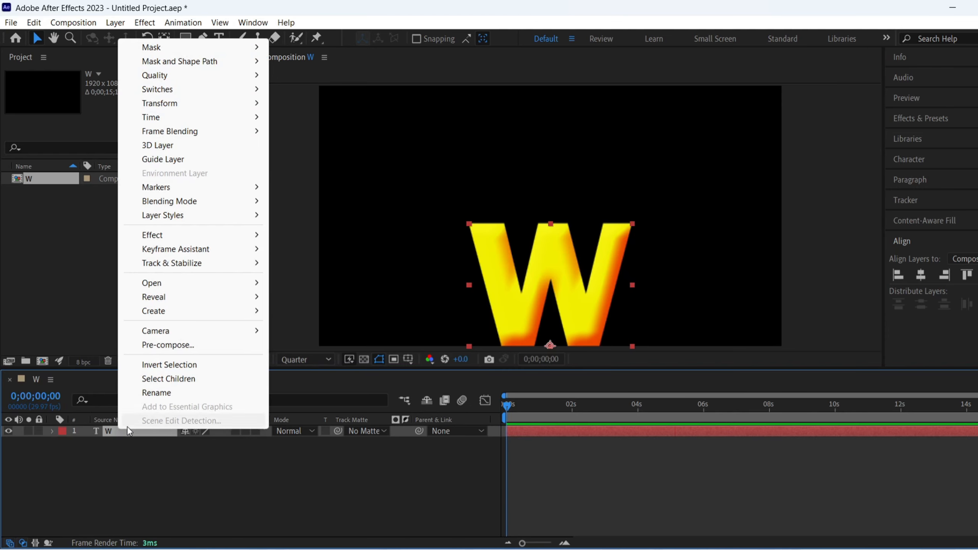
pyautogui.moveTo(194, 214)
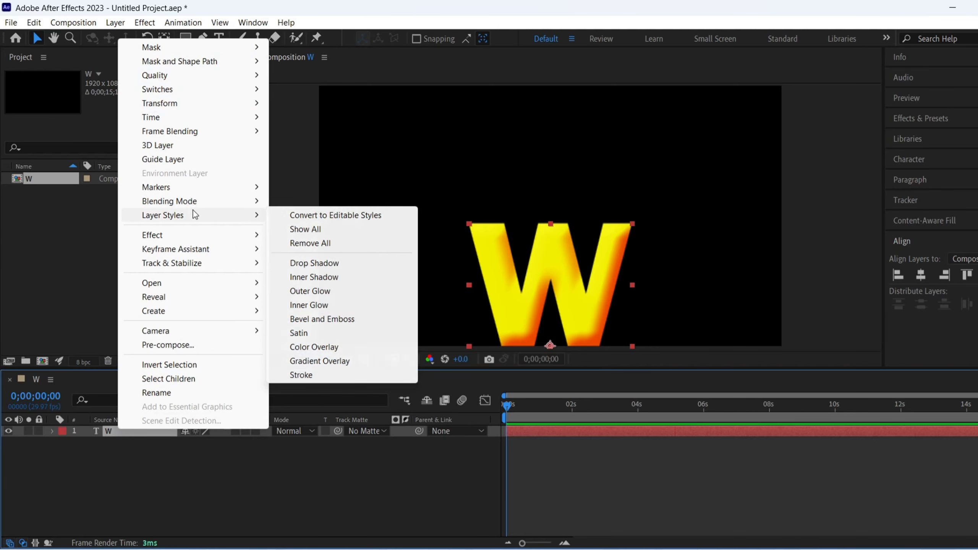
pyautogui.click(331, 277)
# - Set the Inner Shadow's blend mode to Normal and its color to white (FFFFFF)
pyautogui.scroll(-3, 194, 482)
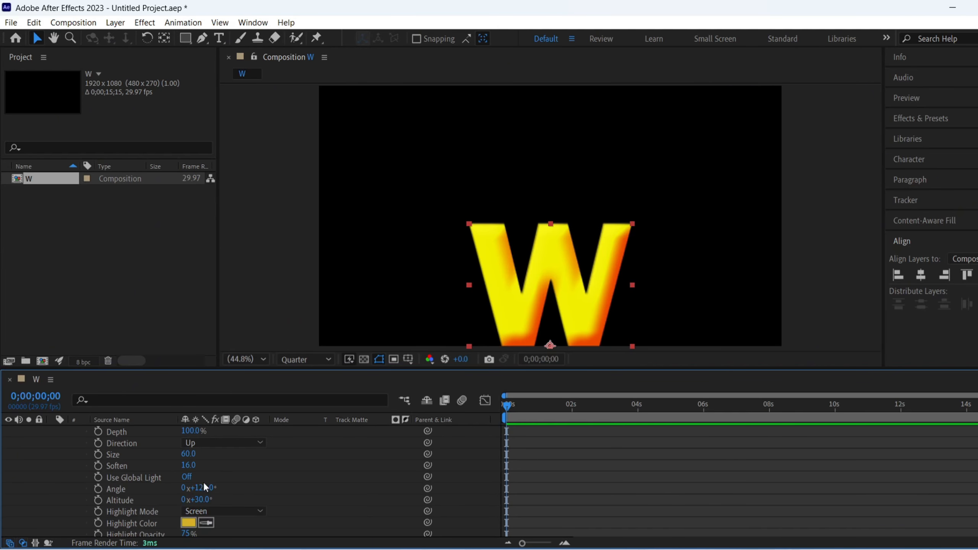
pyautogui.scroll(3, 203, 481)
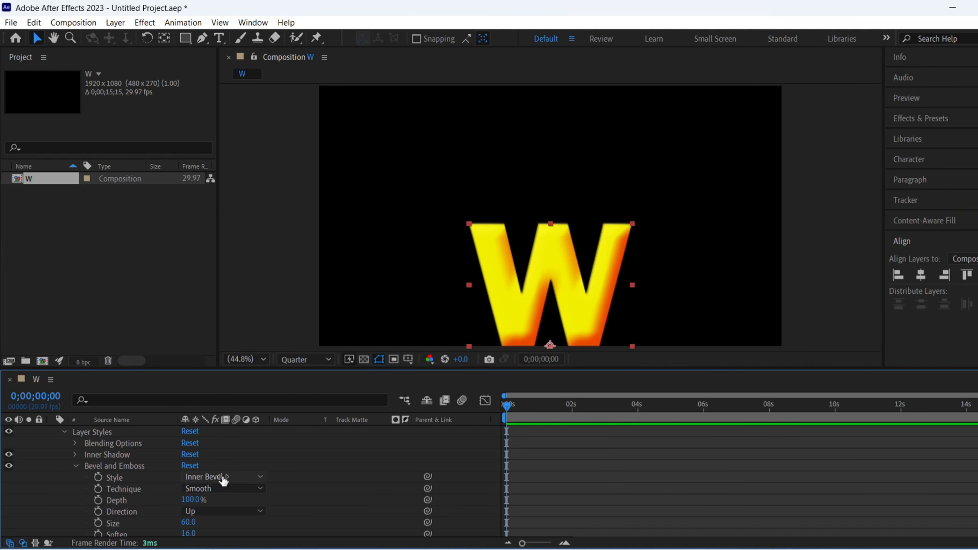
pyautogui.click(74, 454)
pyautogui.scroll(-1, 246, 484)
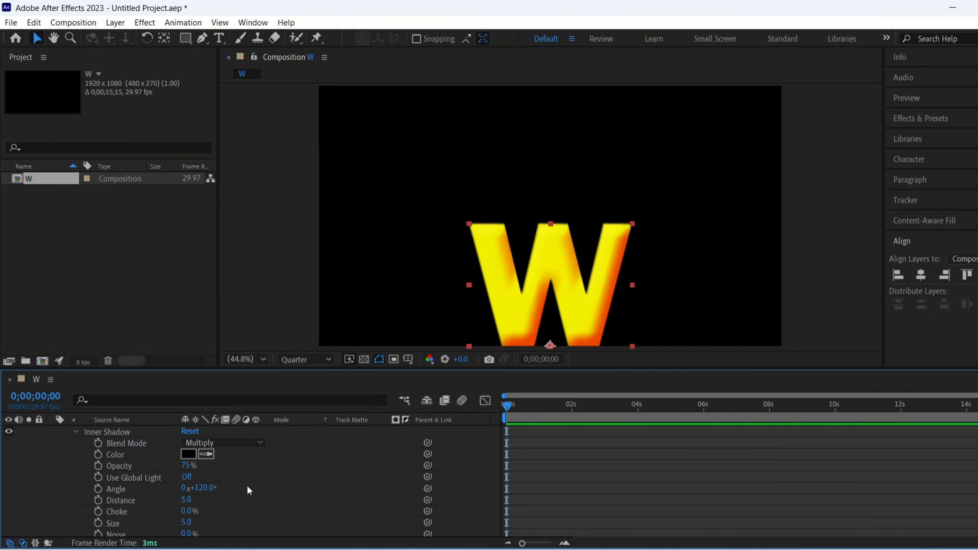
pyautogui.click(231, 446)
pyautogui.click(220, 30)
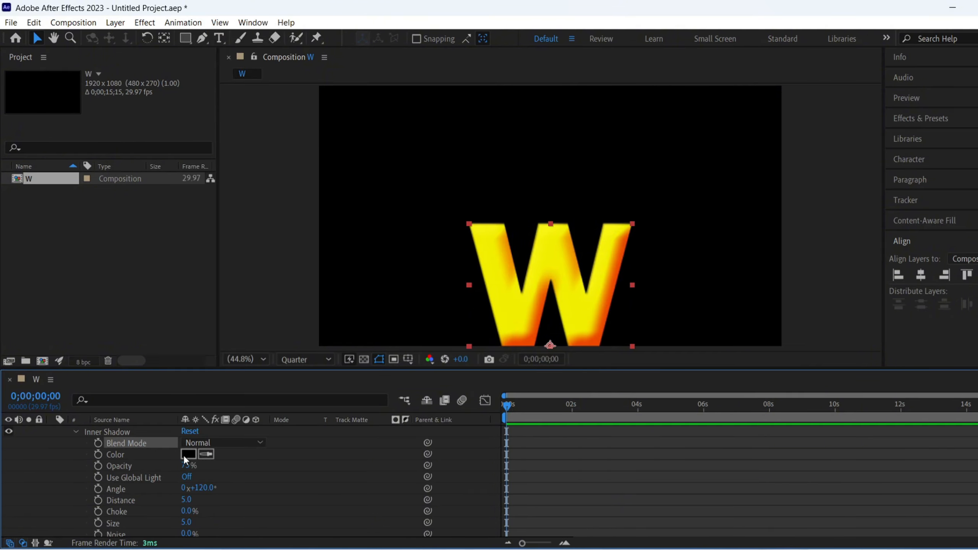
pyautogui.click(187, 455)
pyautogui.moveTo(379, 253); pyautogui.dragTo(346, 177)
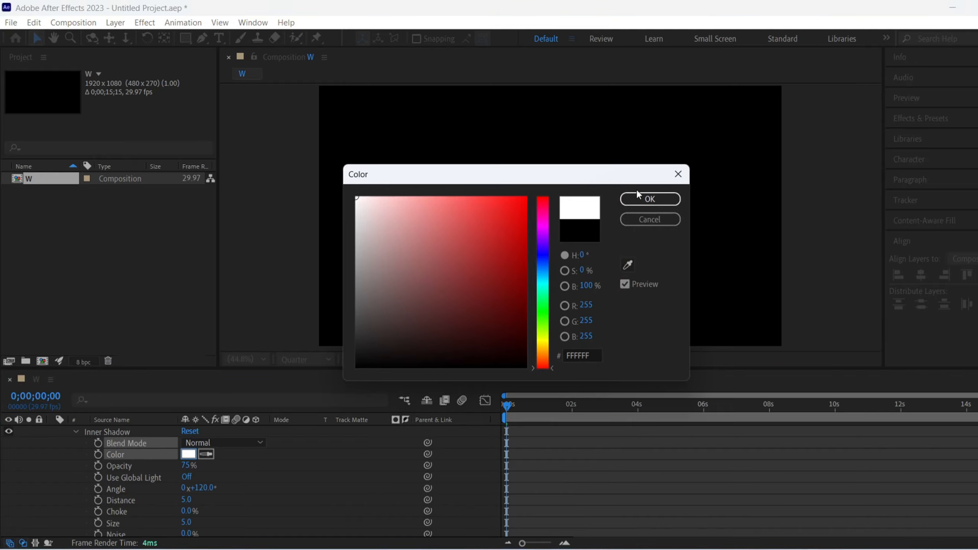
pyautogui.click(647, 199)
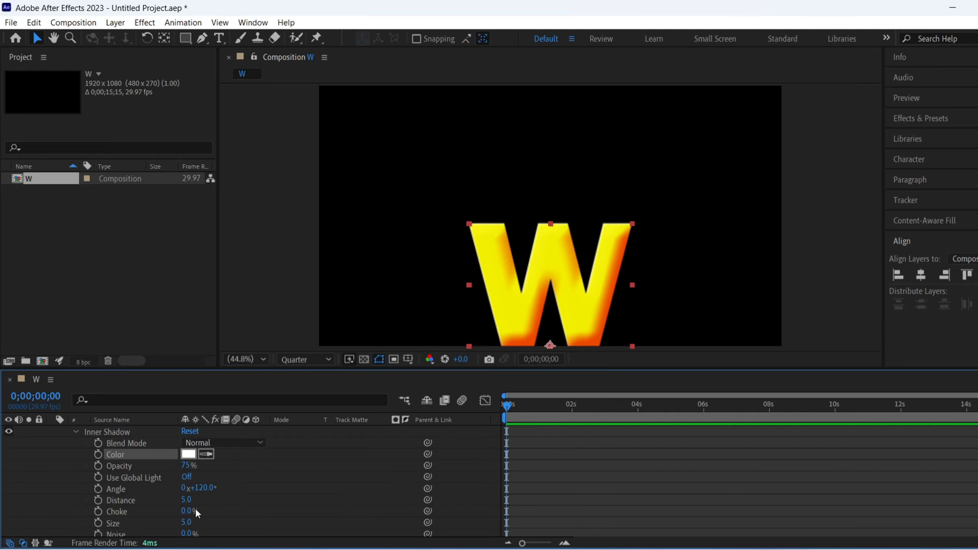
# - Set the Inner Shadow's Distance to 10
pyautogui.click(186, 500)
pyautogui.write('10')
pyautogui.press('Return')
pyautogui.scroll(-1, 212, 485)
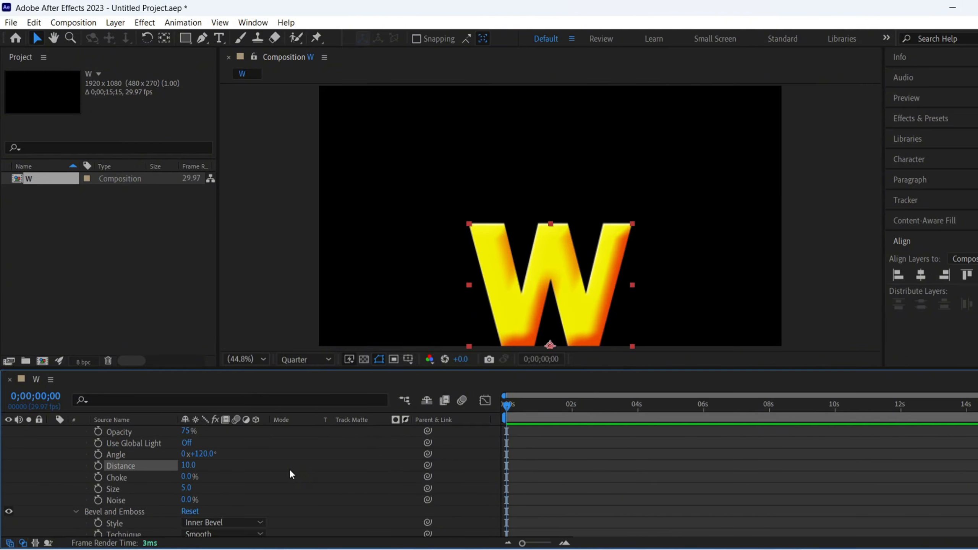
pyautogui.click(184, 500)
pyautogui.press('Return')
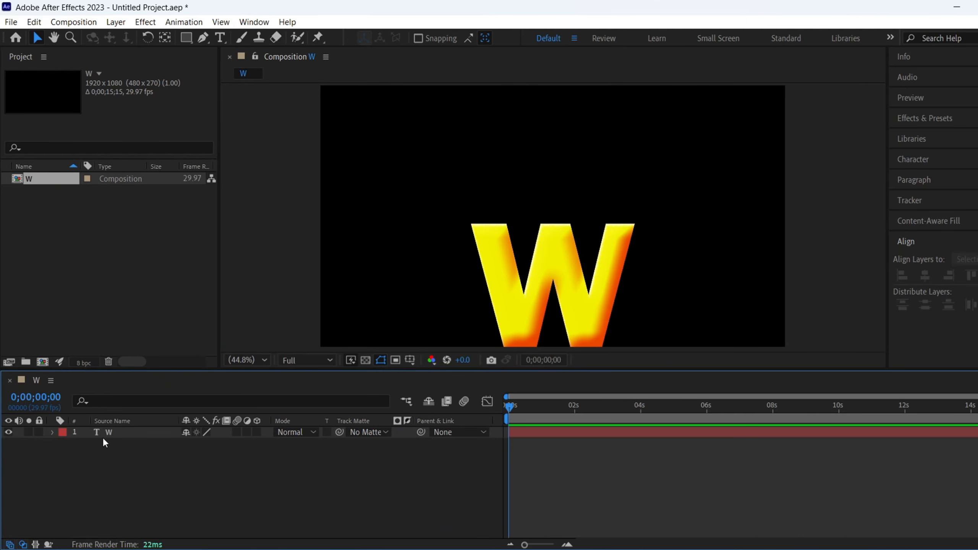
# - Unlink the W layer's Scale dimensions, set them to 50 and 1 percent, and keyframe Scale at the first frame
pyautogui.click(116, 432)
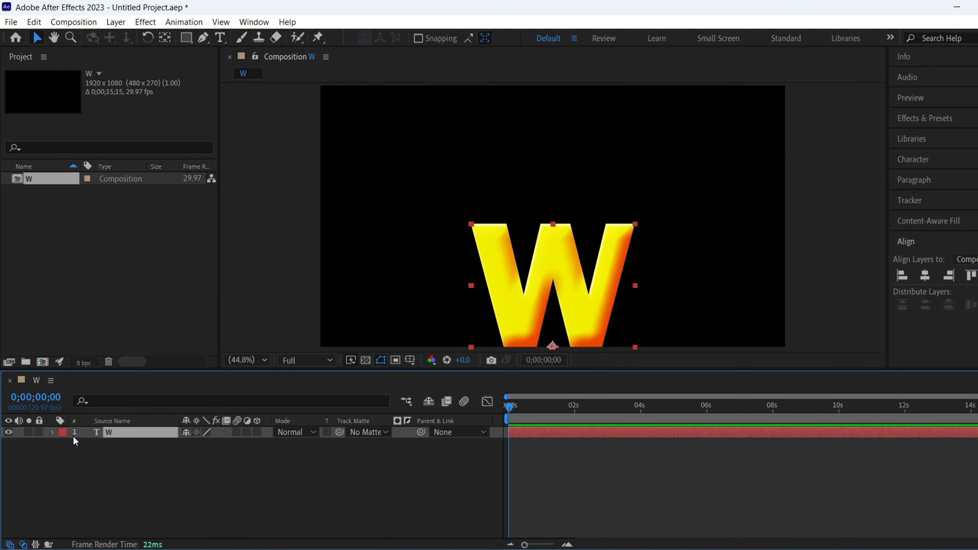
pyautogui.press('s')
pyautogui.click(185, 444)
pyautogui.click(201, 443)
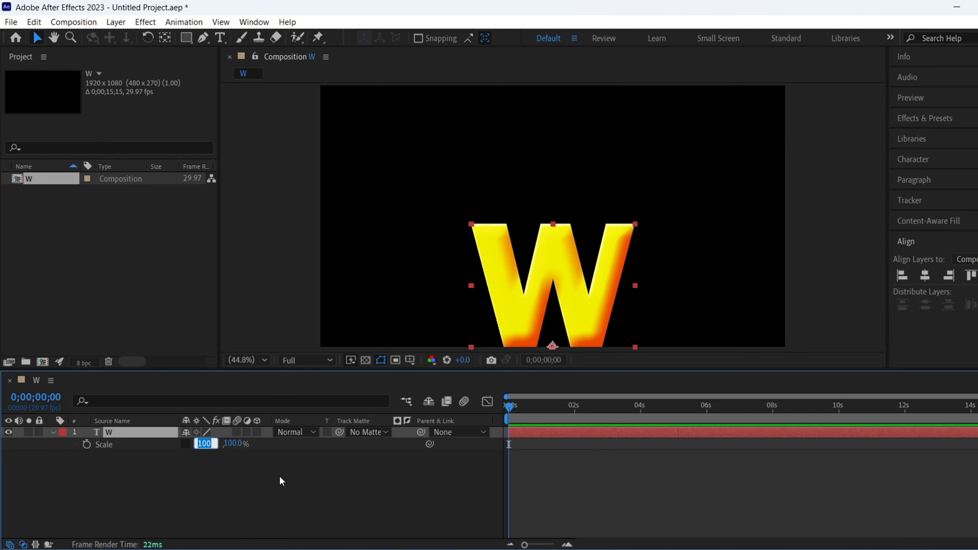
pyautogui.write('50')
pyautogui.press('Return')
pyautogui.click(218, 444)
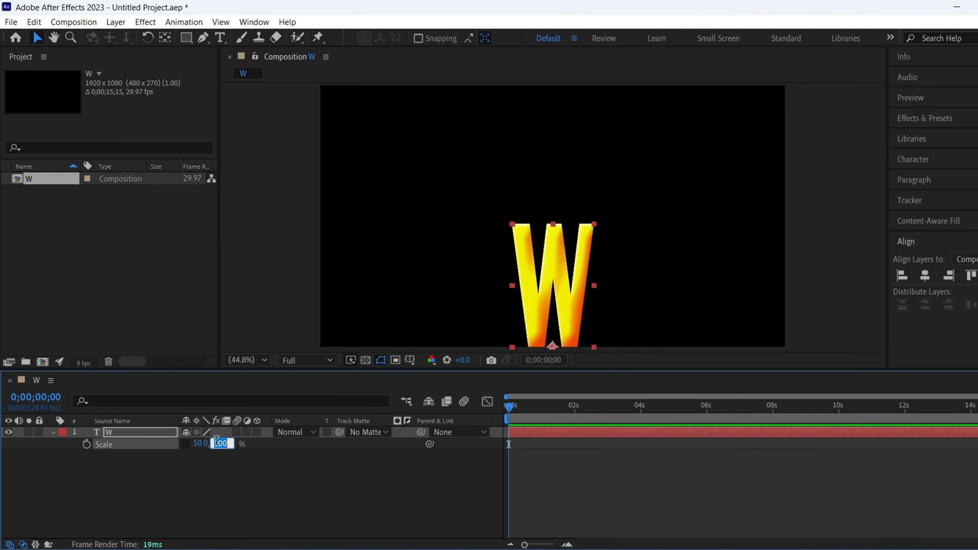
pyautogui.write('1')
pyautogui.press('Return')
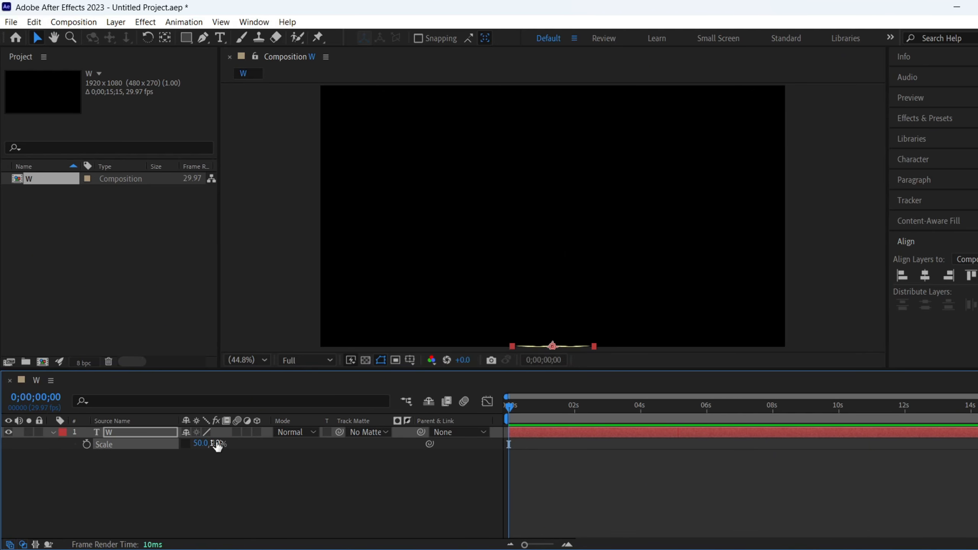
pyautogui.click(87, 445)
# - At frame 7, keyframe the W layer's Scale at 100 percent width and 110 percent height
pyautogui.moveTo(525, 544); pyautogui.dragTo(553, 544)
pyautogui.moveTo(508, 408); pyautogui.dragTo(745, 421)
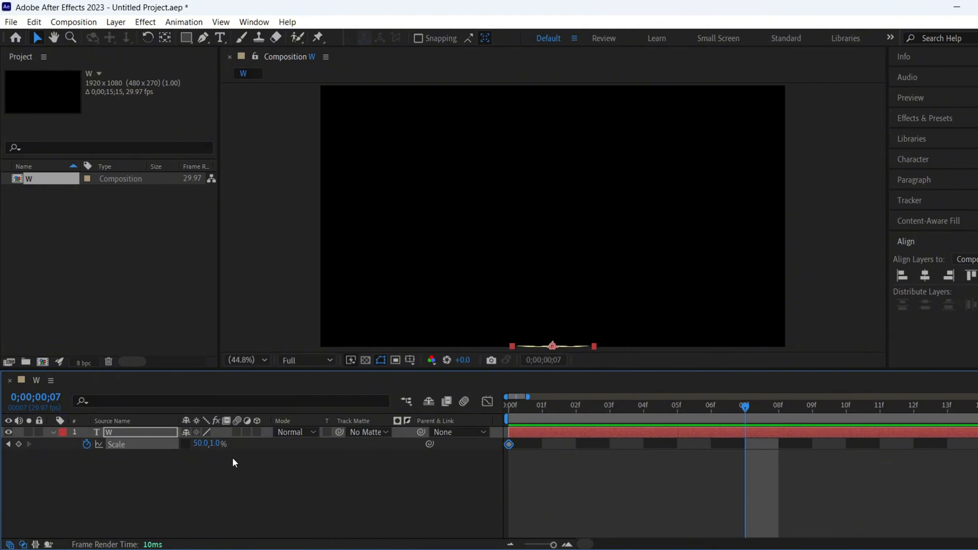
pyautogui.click(200, 444)
pyautogui.write('100')
pyautogui.press('Return')
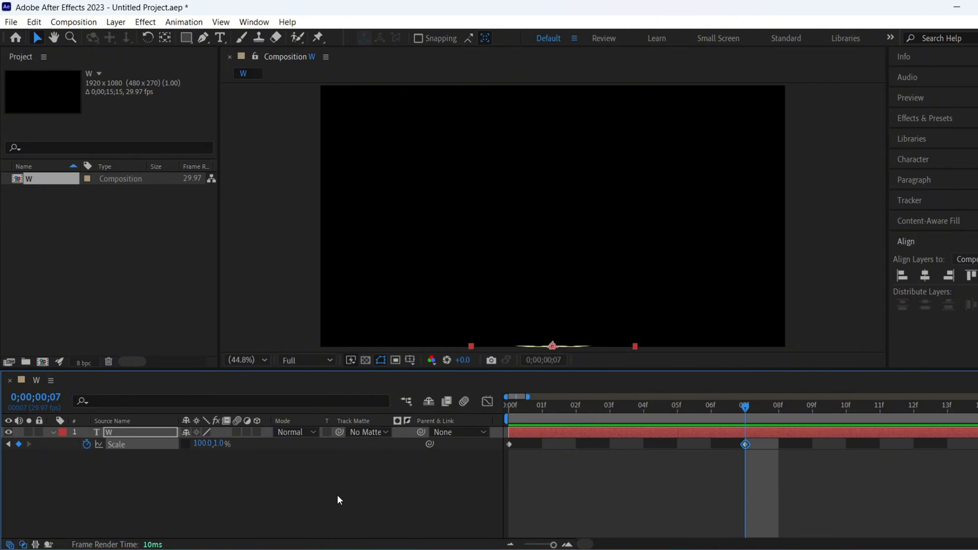
pyautogui.click(219, 443)
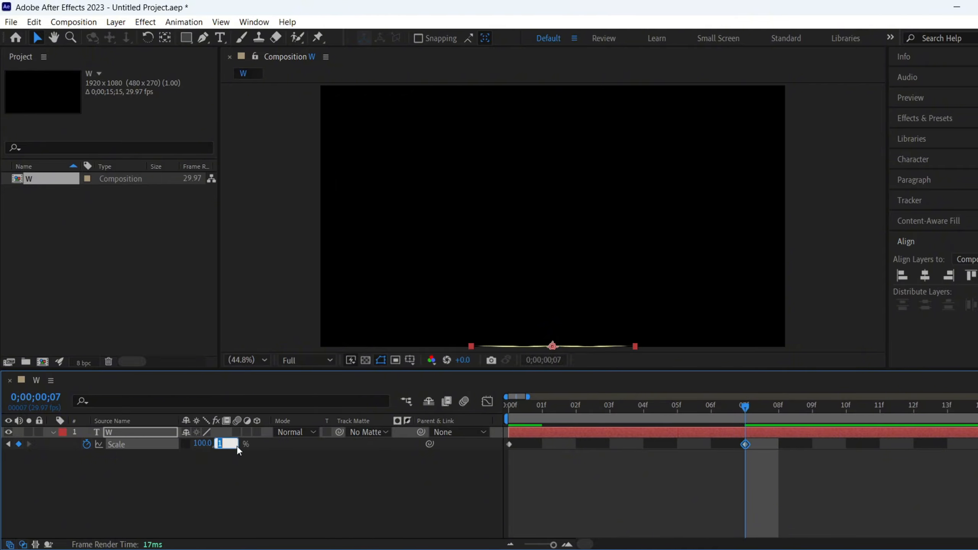
pyautogui.write('110')
pyautogui.press('Return')
pyautogui.click(285, 461)
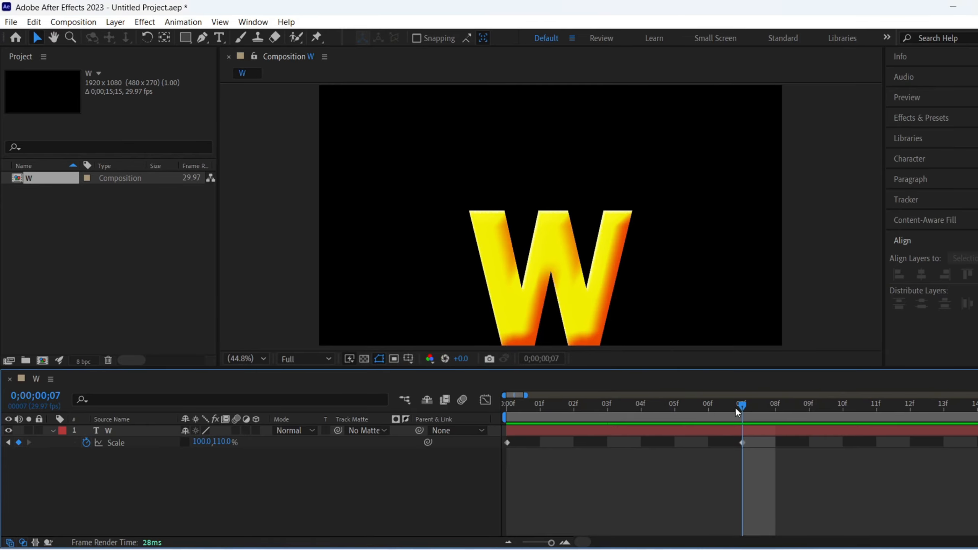
# - At frame 13, keyframe the W layer's Scale height at 90 percent
pyautogui.moveTo(753, 411); pyautogui.dragTo(947, 427)
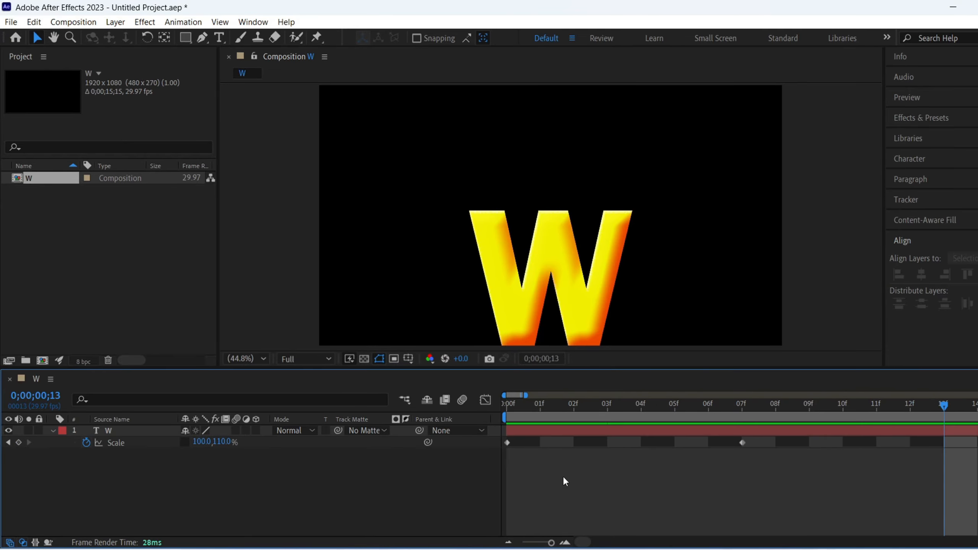
pyautogui.click(228, 443)
pyautogui.write('90')
pyautogui.press('Return')
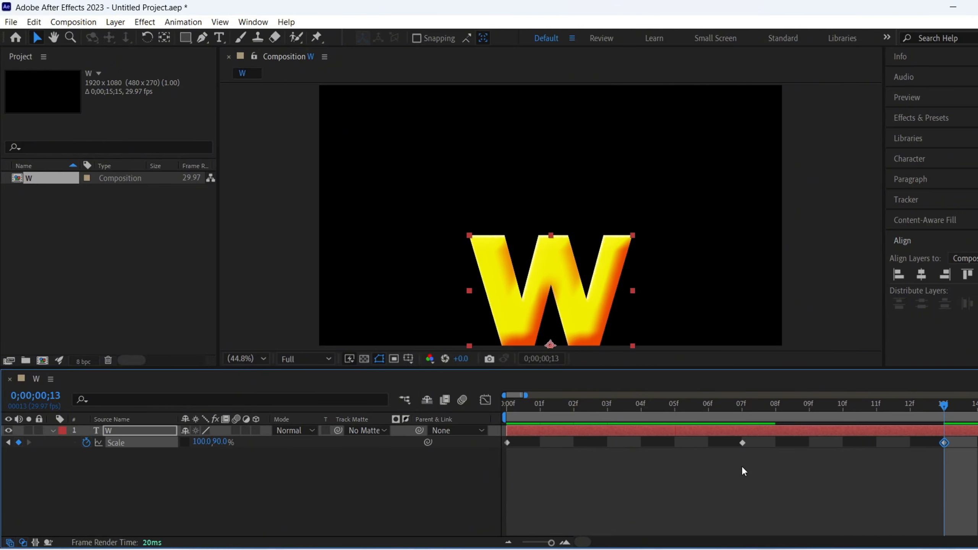
# - At frame 18, keyframe the W layer's Scale height at 105 percent
pyautogui.scroll(-2, 761, 449)
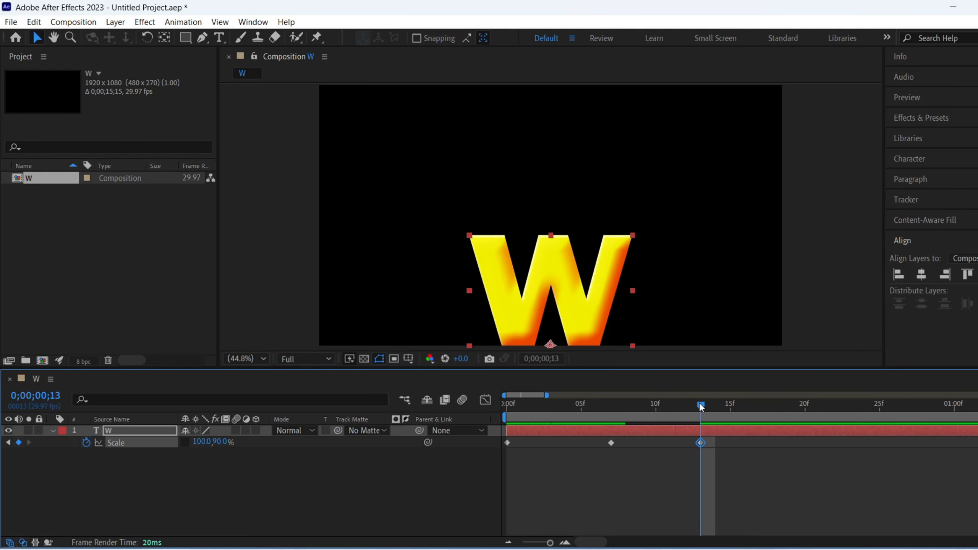
pyautogui.moveTo(699, 402); pyautogui.dragTo(775, 414)
pyautogui.click(222, 442)
pyautogui.write('1')
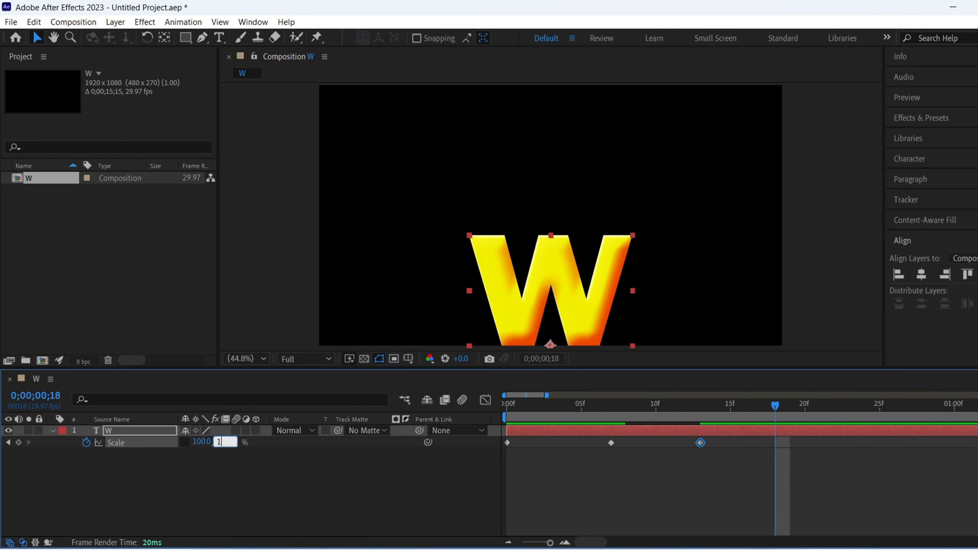
pyautogui.write('05')
pyautogui.press('Return')
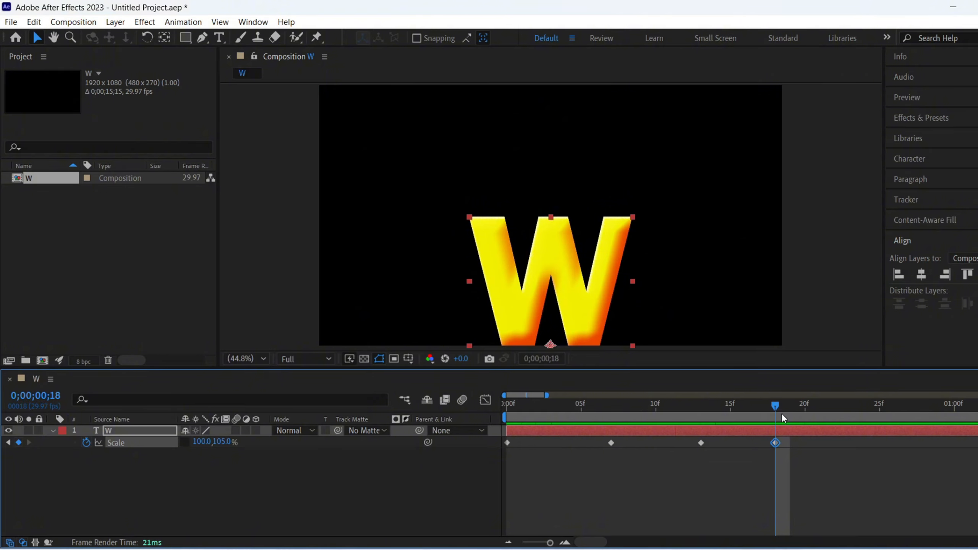
# - At frame 23, keyframe the W layer's Scale height at 95 percent
pyautogui.moveTo(781, 413); pyautogui.dragTo(848, 419)
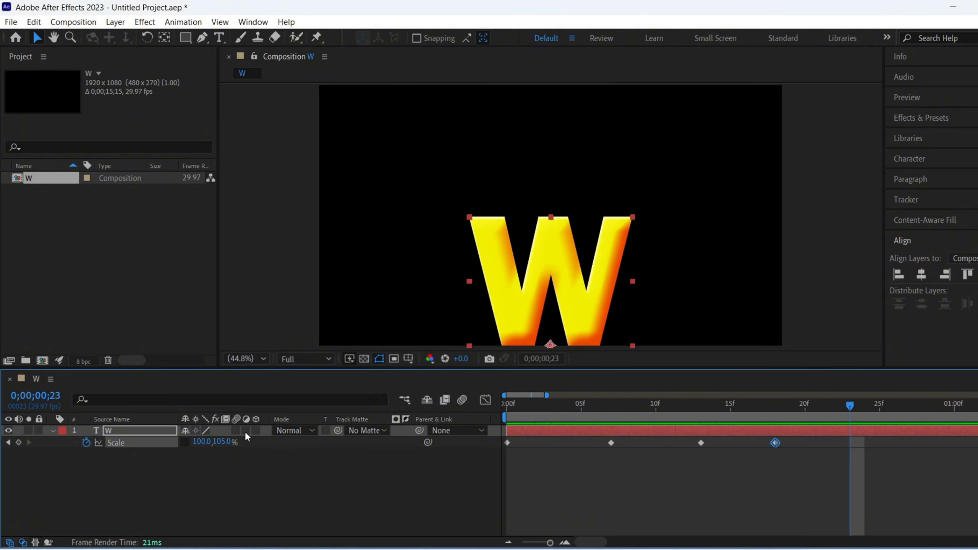
pyautogui.click(217, 442)
pyautogui.write('95')
pyautogui.press('Return')
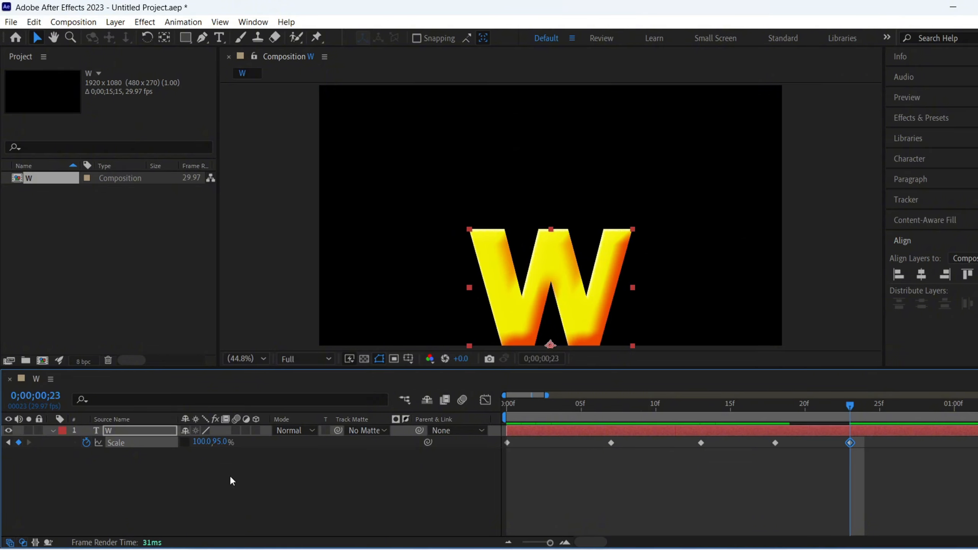
# - At frame 28, keyframe the W layer's Scale height at 100 percent
pyautogui.moveTo(857, 404); pyautogui.dragTo(923, 422)
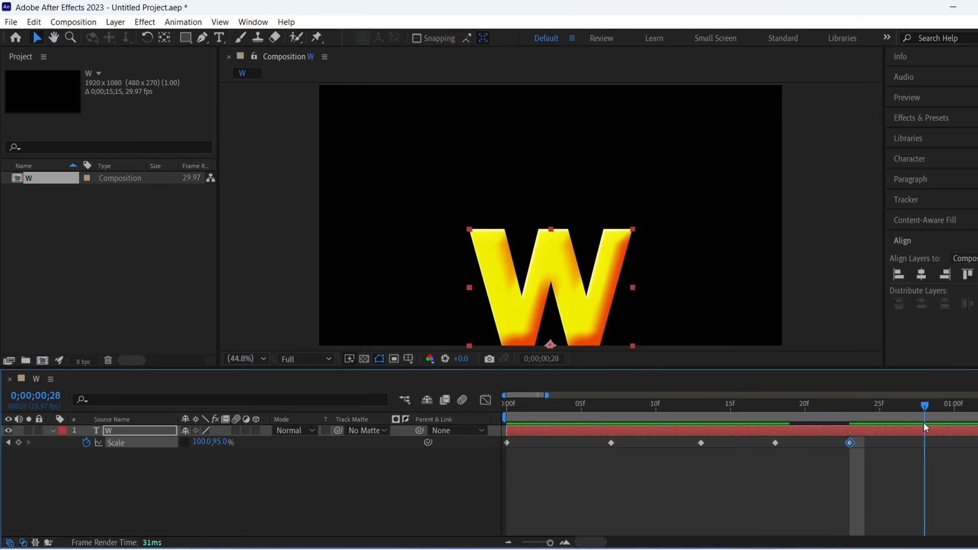
pyautogui.click(216, 443)
pyautogui.write('100')
pyautogui.press('Return')
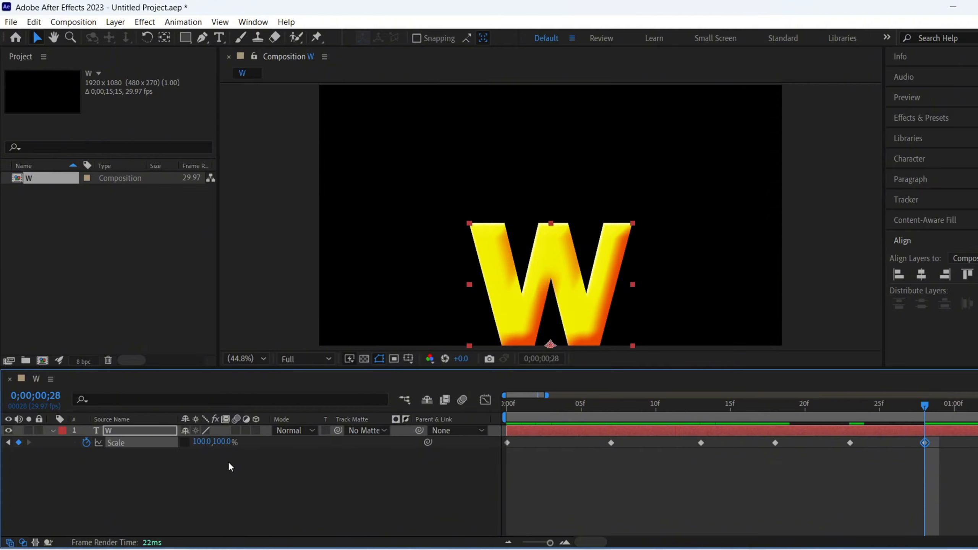
# - Apply Easy Ease to all of the W layer's Scale keyframes
pyautogui.click(228, 462)
pyautogui.moveTo(974, 465); pyautogui.dragTo(509, 443)
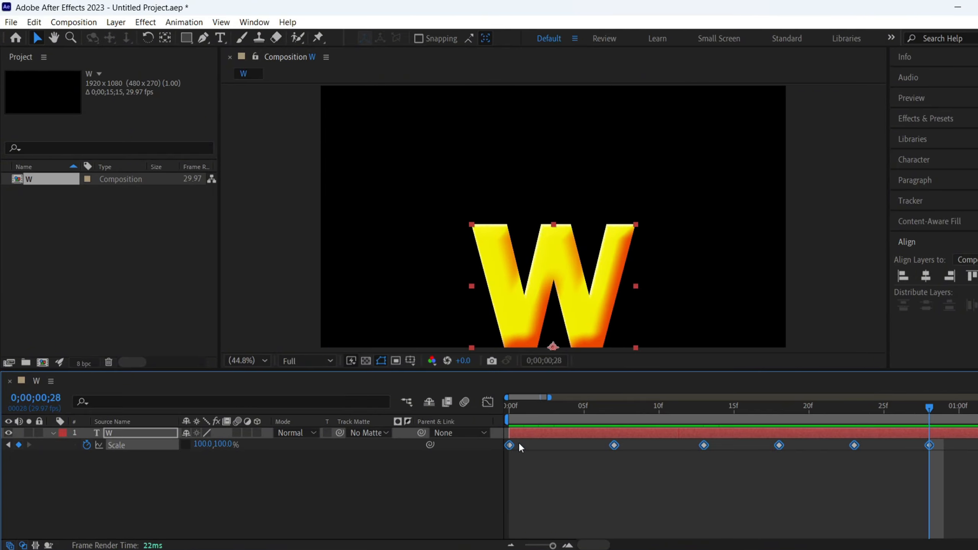
pyautogui.press('F9')
pyautogui.click(448, 488)
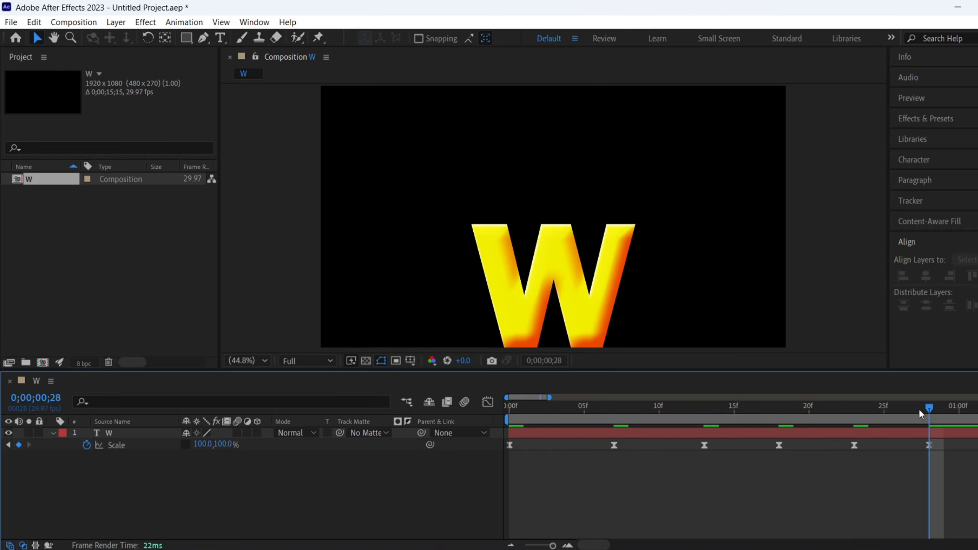
# - Preview the W layer's scale animation from the first frame
pyautogui.moveTo(920, 414); pyautogui.dragTo(485, 420)
pyautogui.press('space')
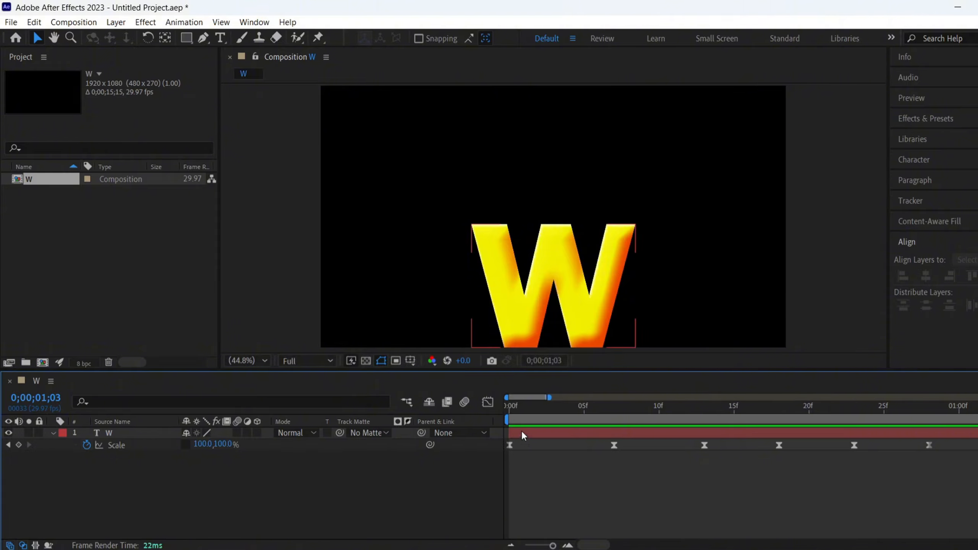
pyautogui.press('space')
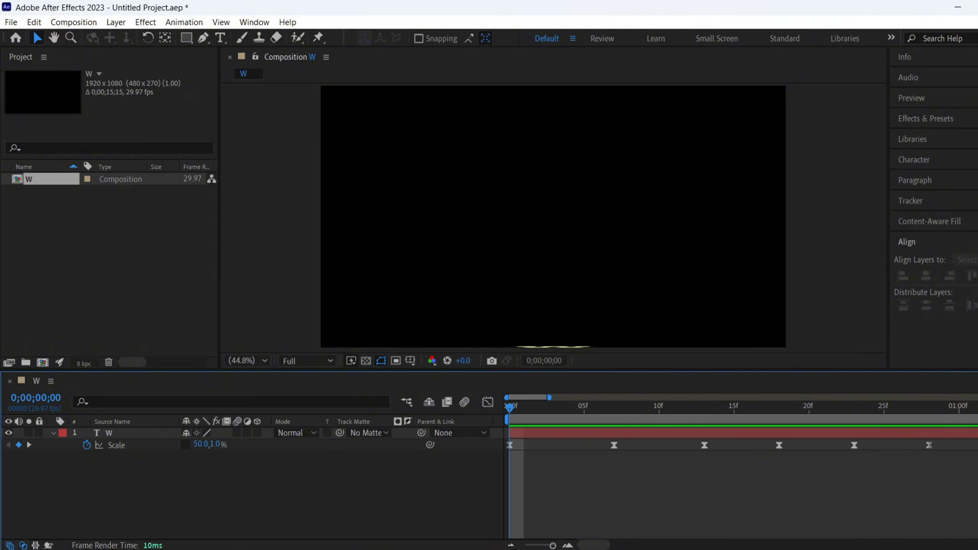
# - Find the Warp effect by searching for "warp" and apply it to the W layer
pyautogui.click(926, 119)
pyautogui.click(940, 136)
pyautogui.write('warp')
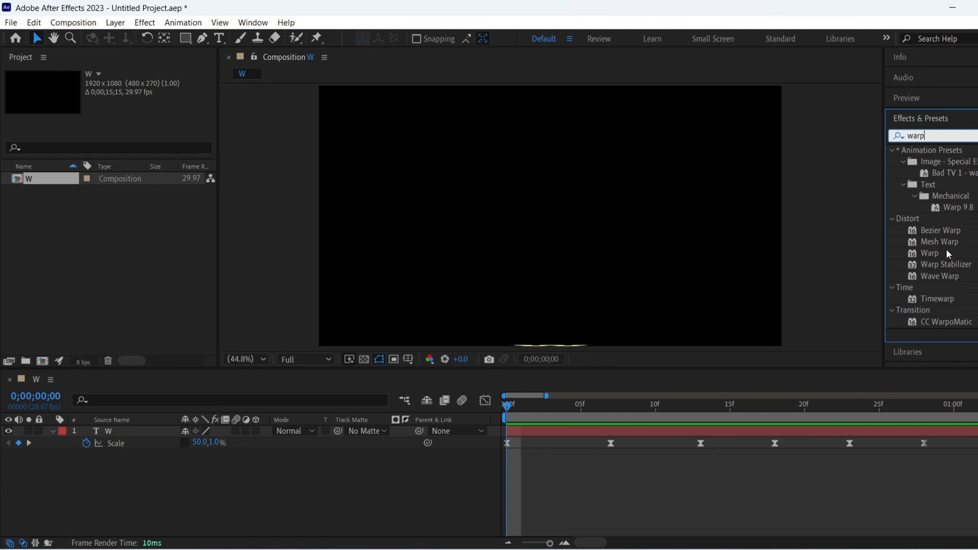
pyautogui.moveTo(947, 254); pyautogui.dragTo(192, 430)
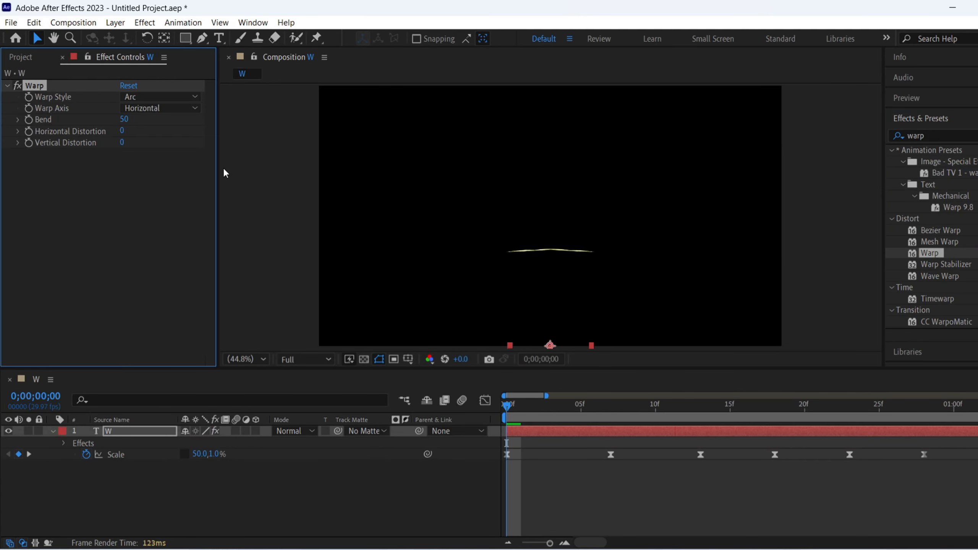
# - Set the Warp effect's style to Bulge and its axis to Vertical
pyautogui.click(146, 94)
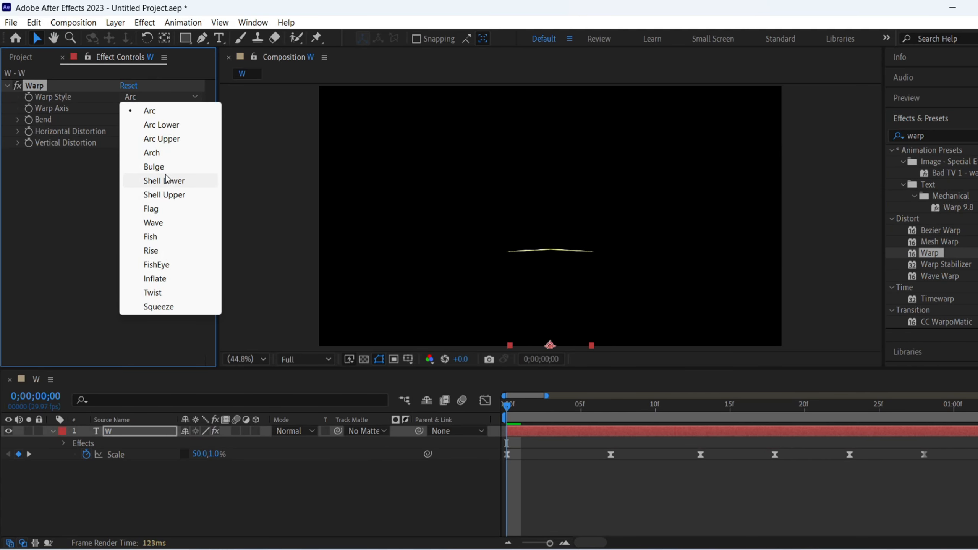
pyautogui.click(152, 165)
pyautogui.click(154, 108)
pyautogui.click(150, 135)
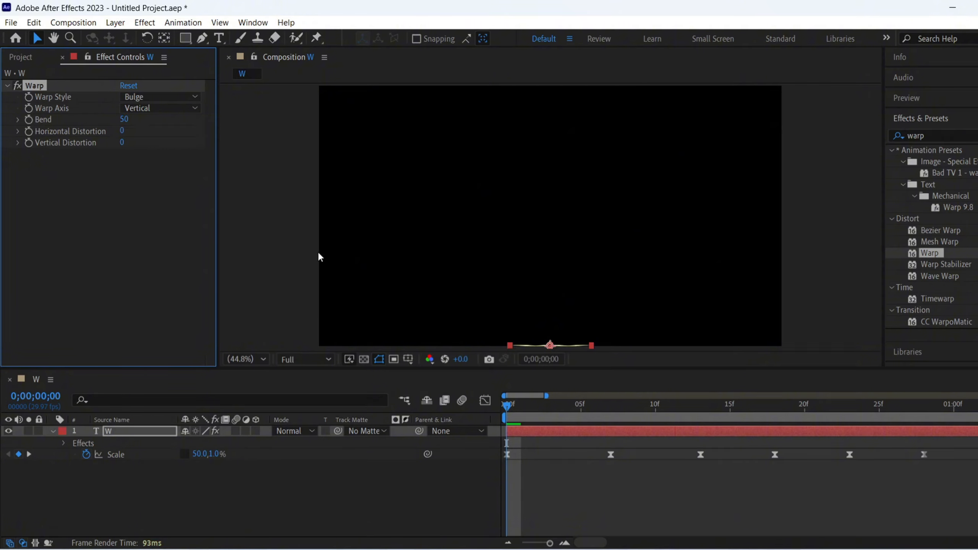
# - Keyframe the Warp effect's Bend at the first frame and reveal the W layer's keyframed properties
pyautogui.click(29, 121)
pyautogui.click(148, 429)
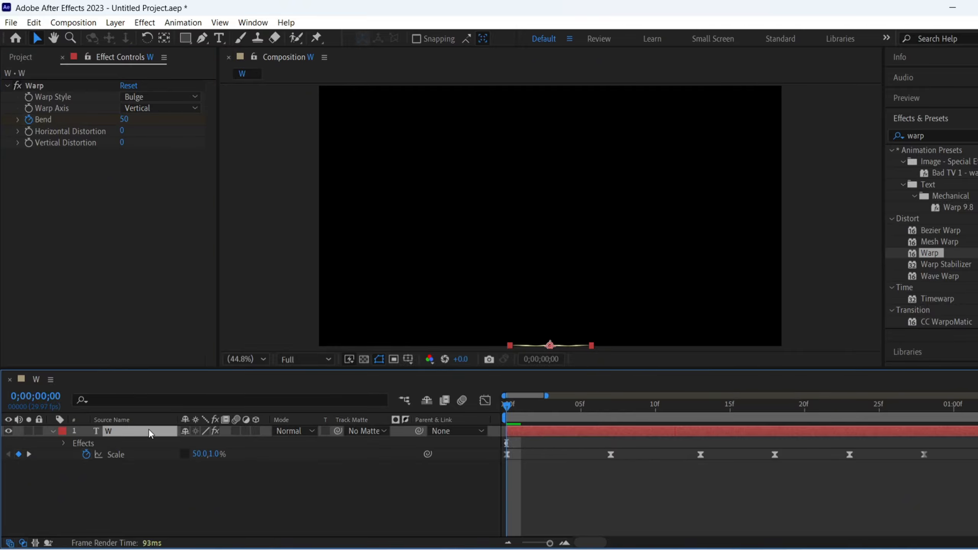
pyautogui.press('u')
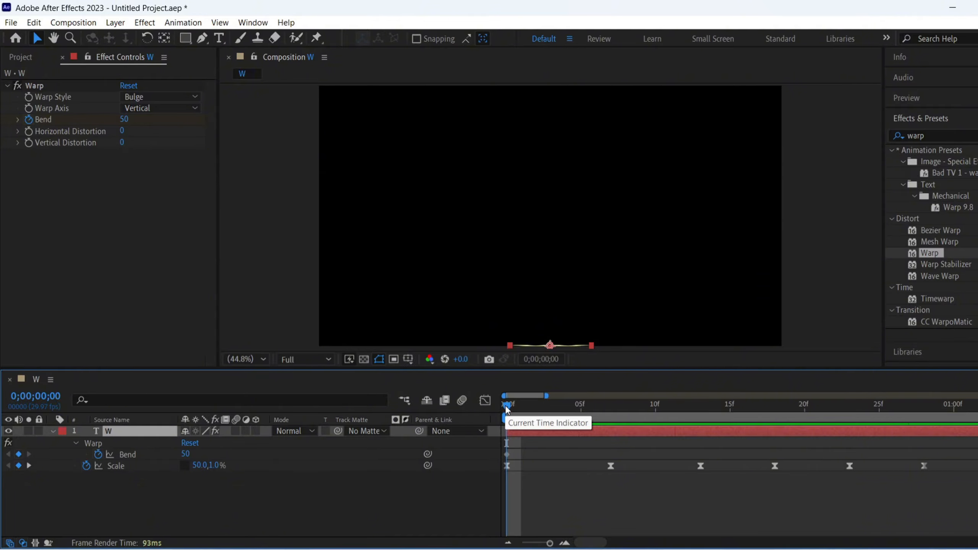
# - At the second Scale keyframe, frame 7, keyframe Warp's Bend at -35
pyautogui.press('k')
pyautogui.click(124, 120)
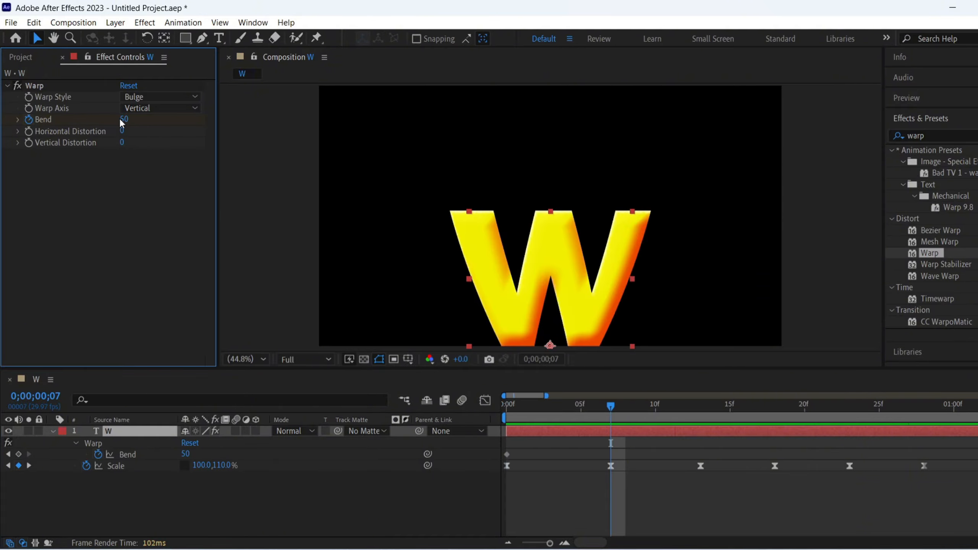
pyautogui.write('-35')
pyautogui.press('Return')
# - At the Scale keyframe on frame 13, keyframe Warp's Bend at 30
pyautogui.press('k')
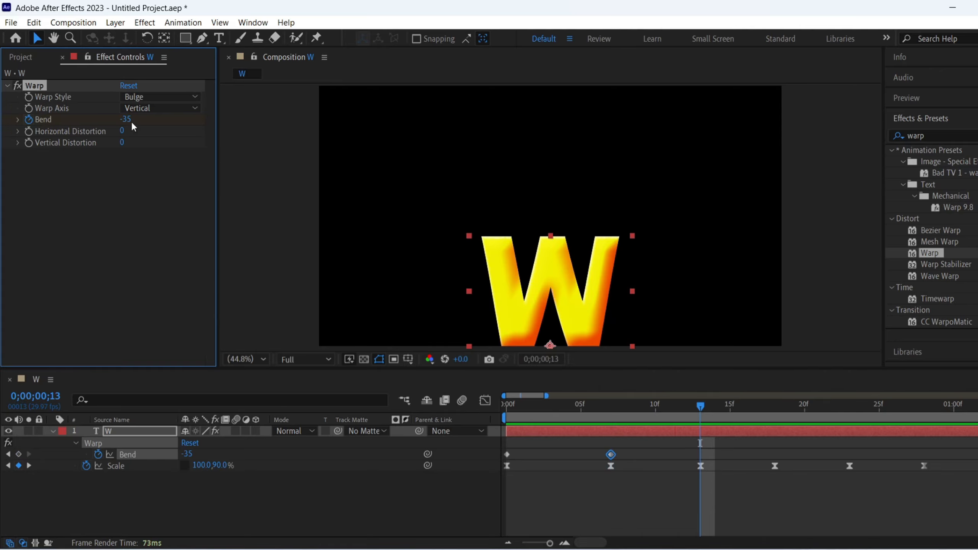
pyautogui.write('30')
pyautogui.press('Return')
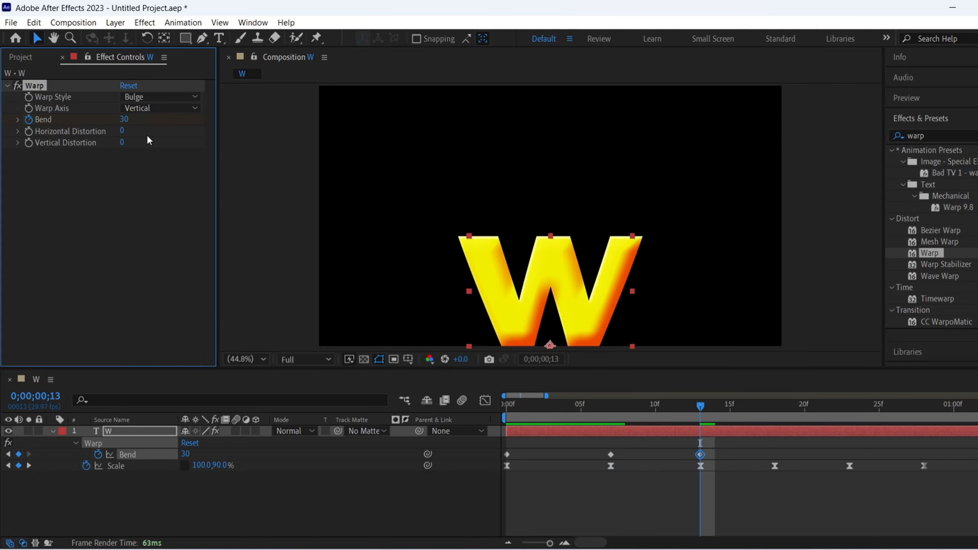
# - At the Scale keyframe on frame 18, keyframe Warp's Bend at -15
pyautogui.press('k')
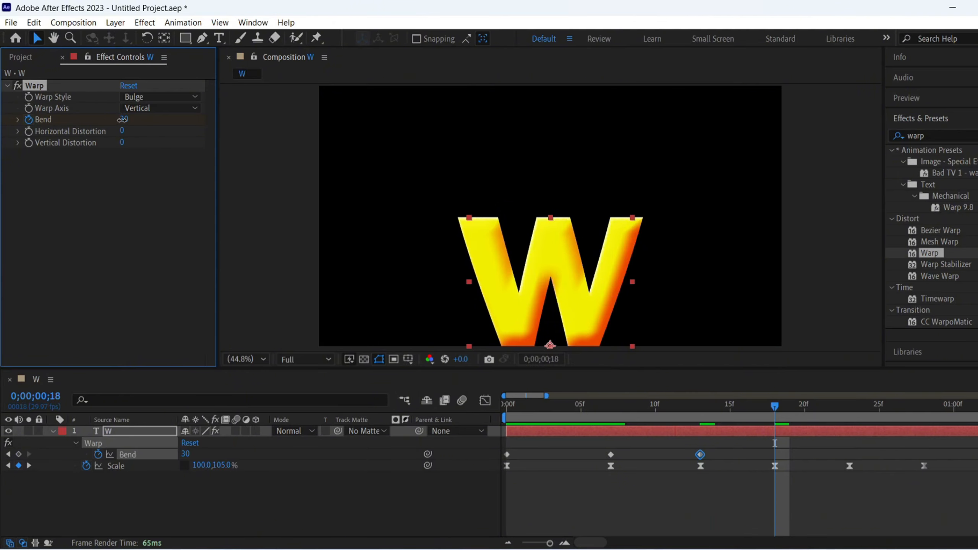
pyautogui.click(122, 120)
pyautogui.write('-15')
pyautogui.press('Return')
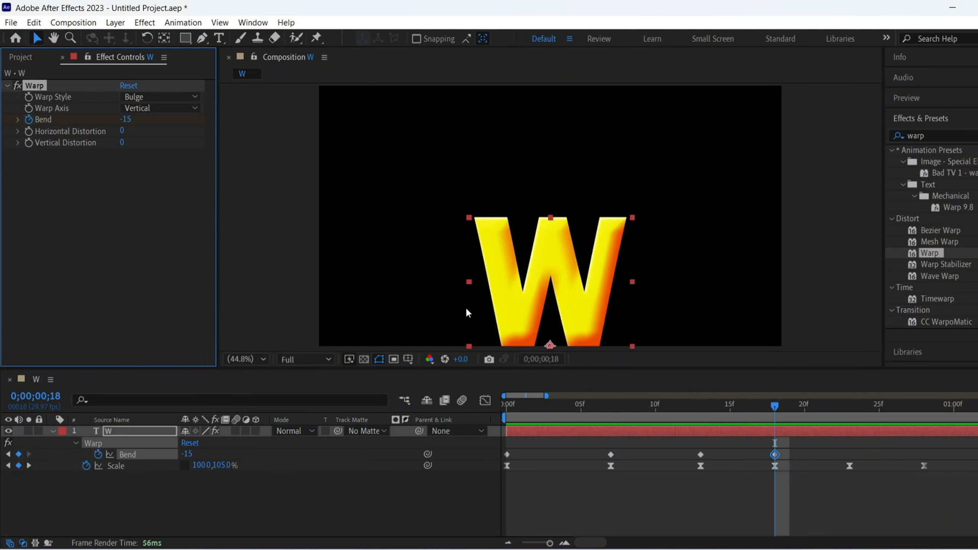
# - At the Scale keyframe on frame 23, keyframe Warp's Bend at 10
pyautogui.press('k')
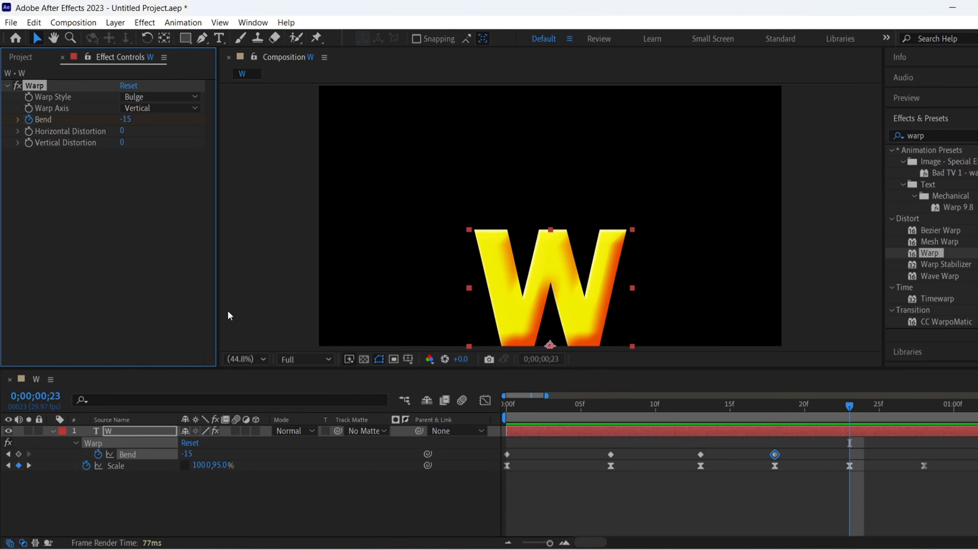
pyautogui.click(129, 120)
pyautogui.write('10')
pyautogui.press('Return')
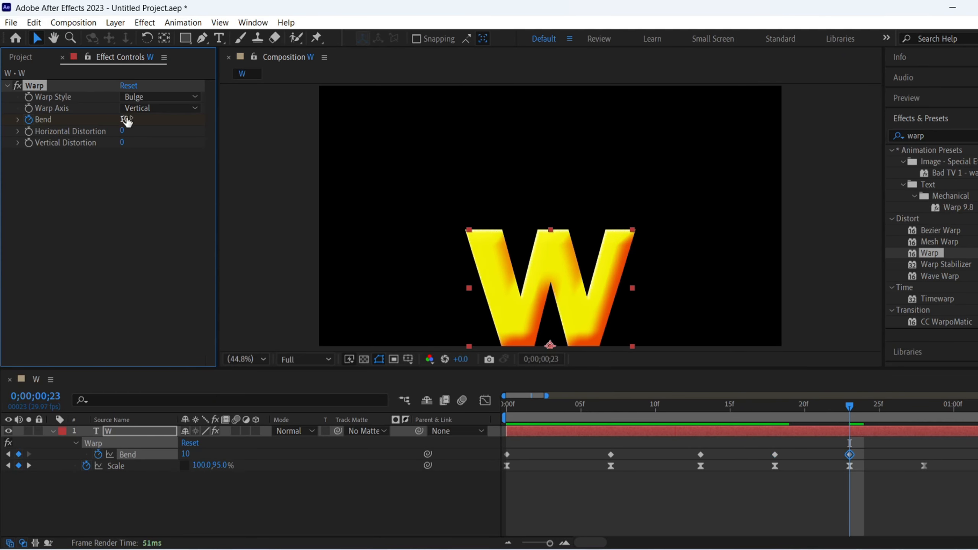
# - At the last Scale keyframe, frame 28, keyframe Warp's Bend at 0
pyautogui.press('k')
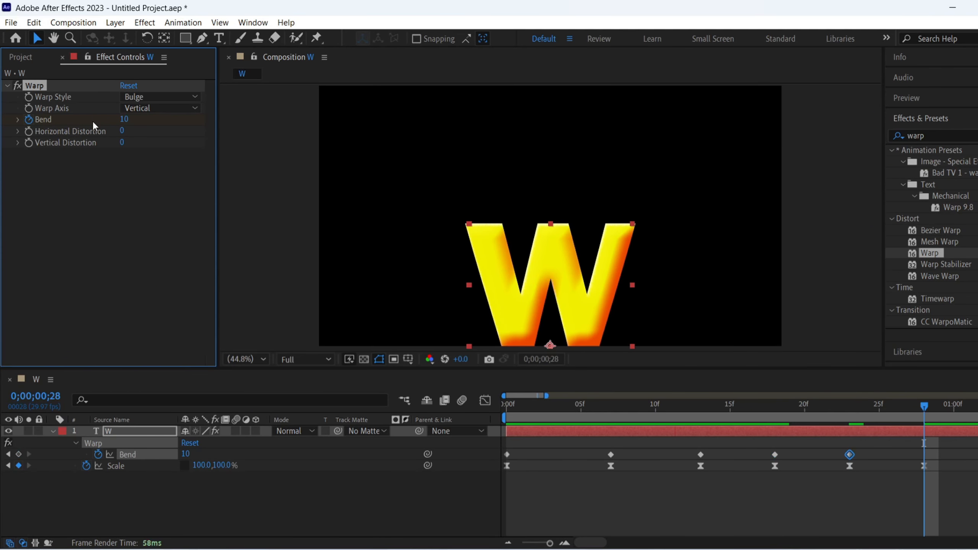
pyautogui.click(124, 120)
pyautogui.write('0')
pyautogui.press('Return')
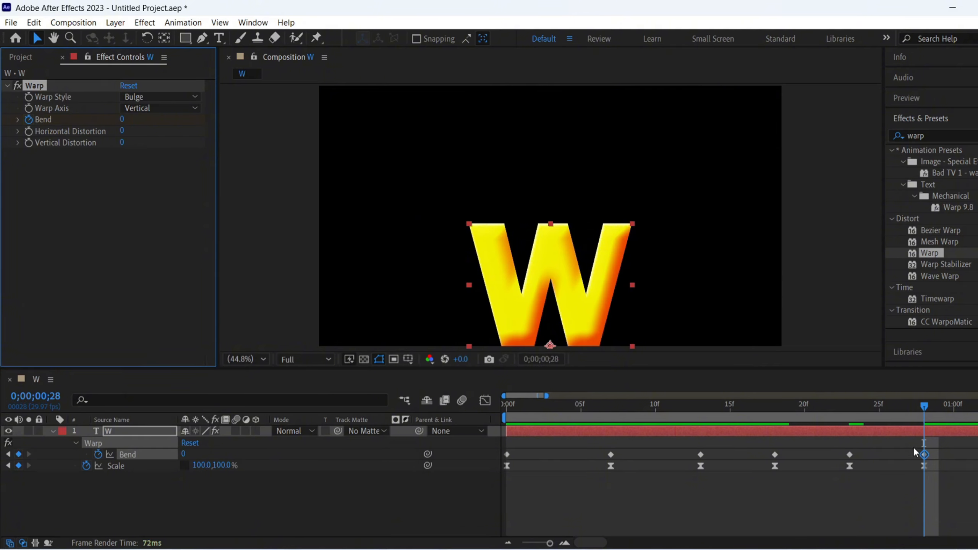
# - Apply Easy Ease to all of Warp's Bend keyframes and preview the animation
pyautogui.moveTo(950, 447); pyautogui.dragTo(500, 455)
pyautogui.press('F9')
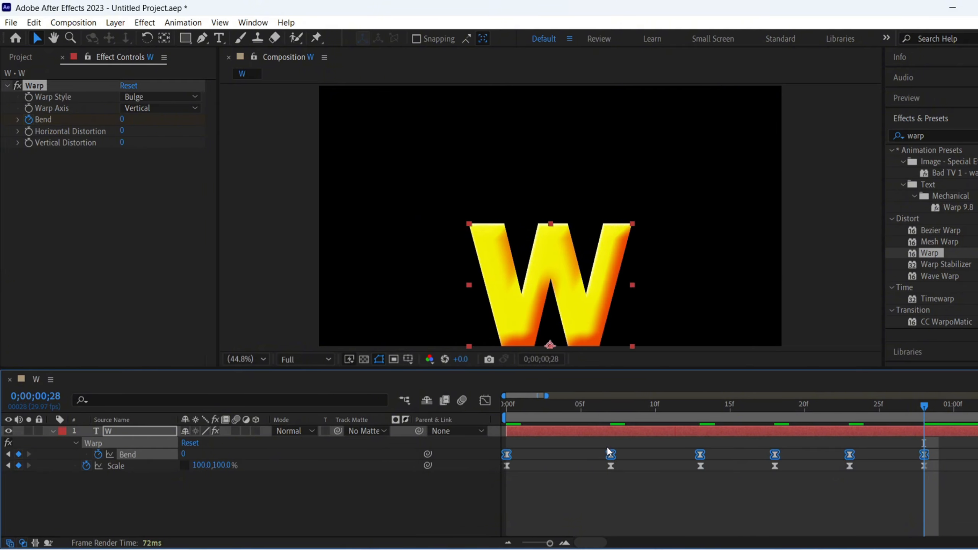
pyautogui.click(399, 497)
pyautogui.press('space')
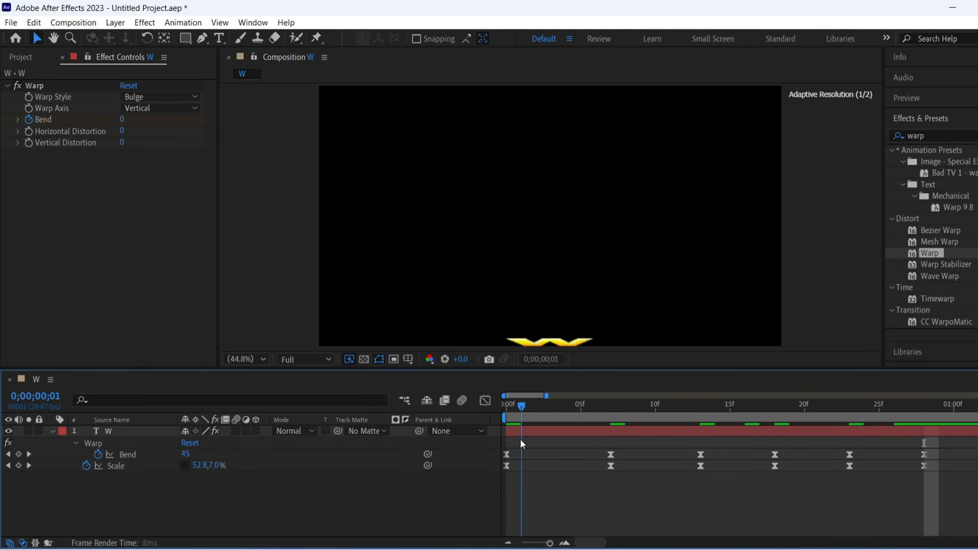
pyautogui.press('space')
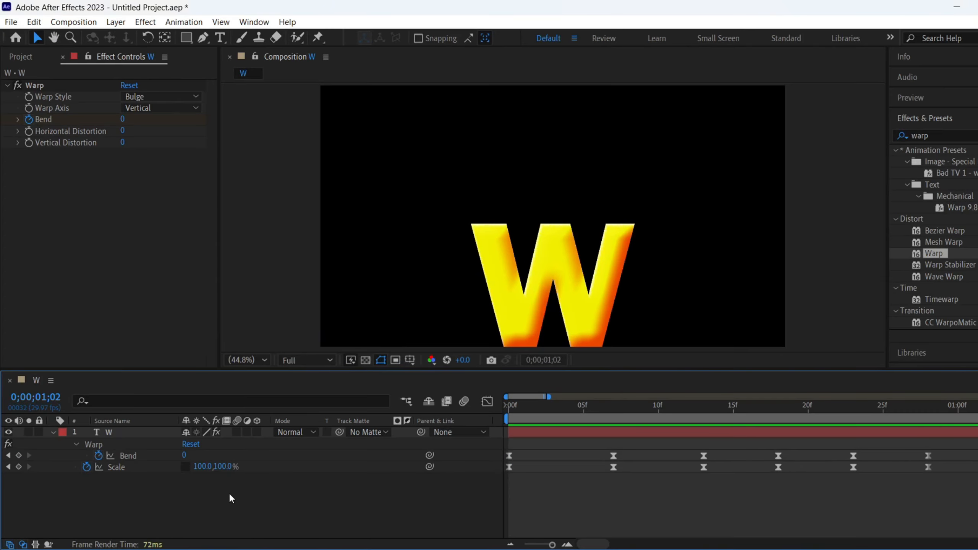
# - Apply the CC Bend It effect to the W layer and move its End point above the composition, to about 989, -341
pyautogui.click(957, 136)
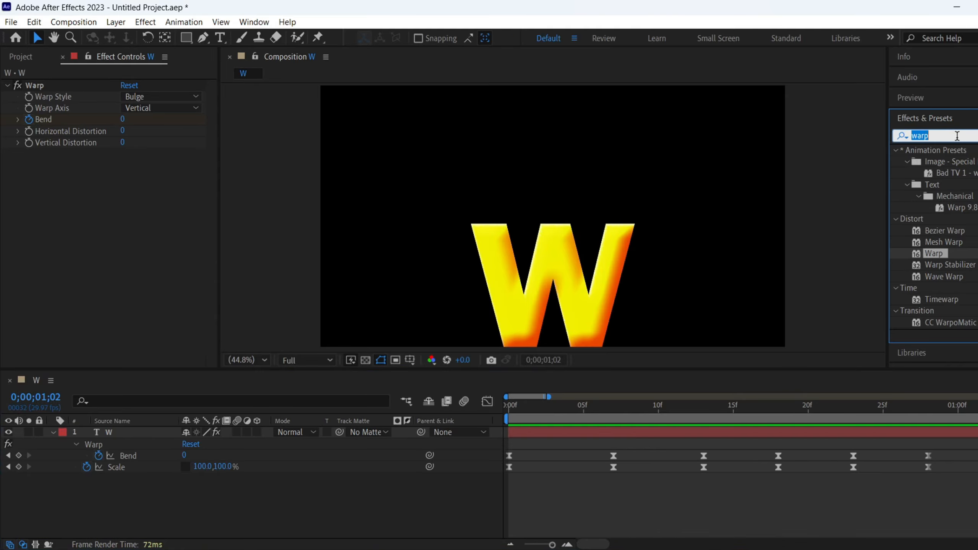
pyautogui.write('cc')
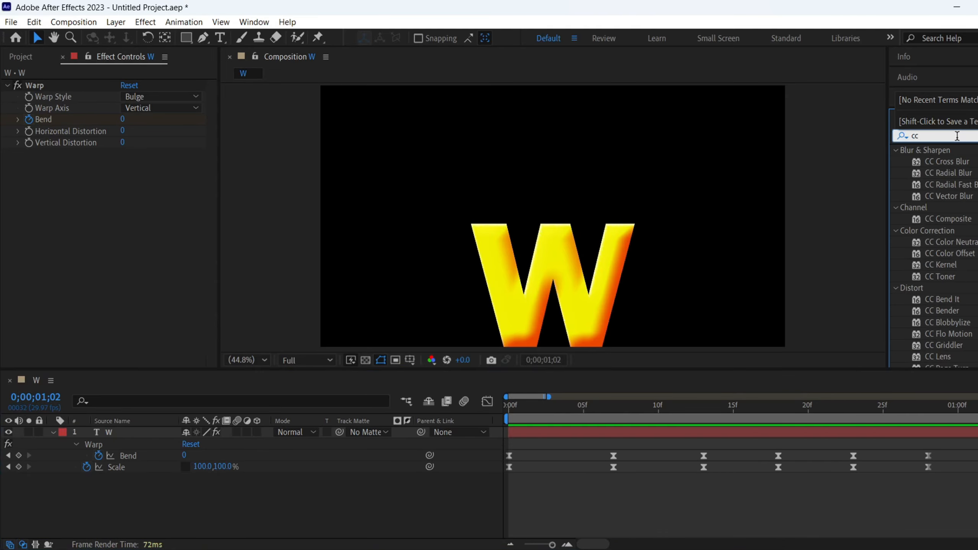
pyautogui.write(' bend')
pyautogui.moveTo(957, 164); pyautogui.dragTo(172, 221)
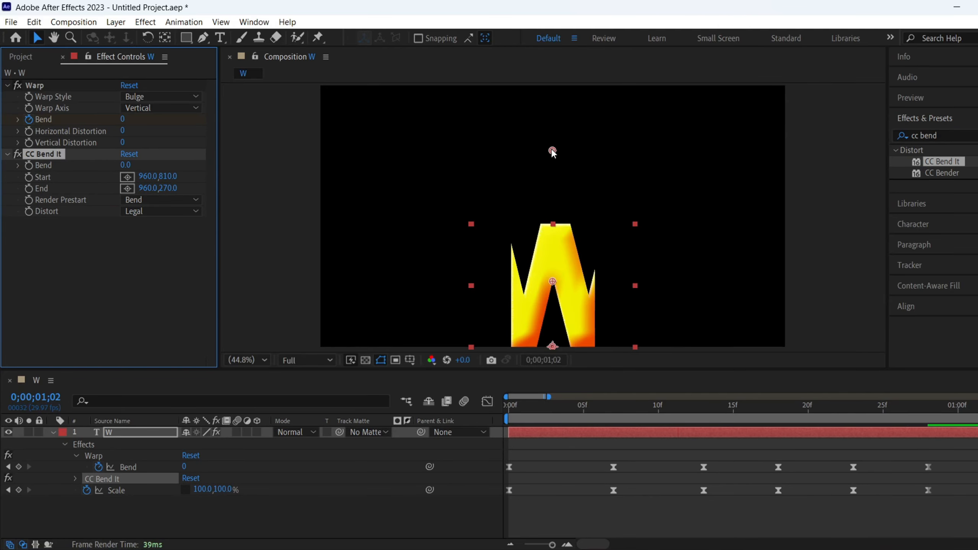
pyautogui.moveTo(552, 151); pyautogui.dragTo(561, 6)
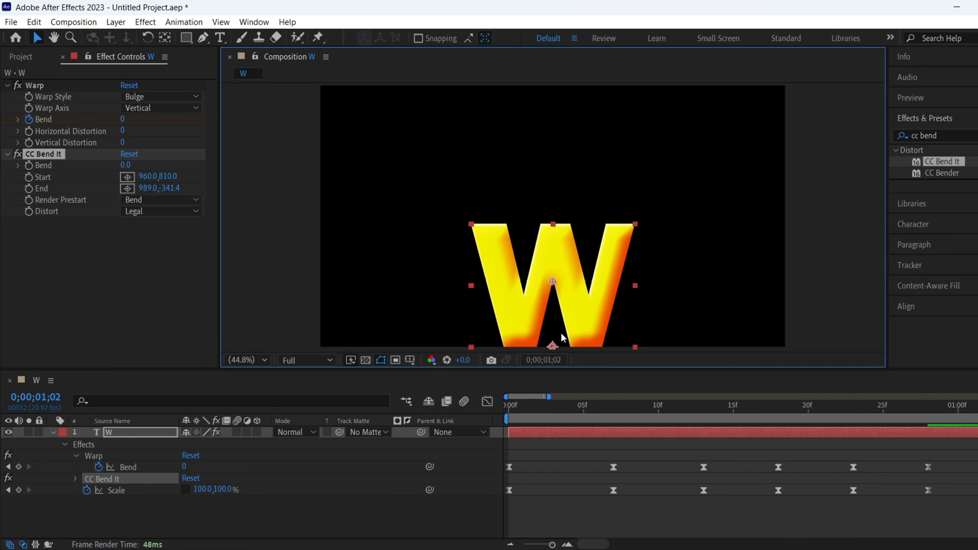
# - Move CC Bend It's Start point just below the letter, to about 964.5, 1113.5, and keyframe its Bend at 0 on frame 0
pyautogui.moveTo(553, 281); pyautogui.dragTo(559, 349)
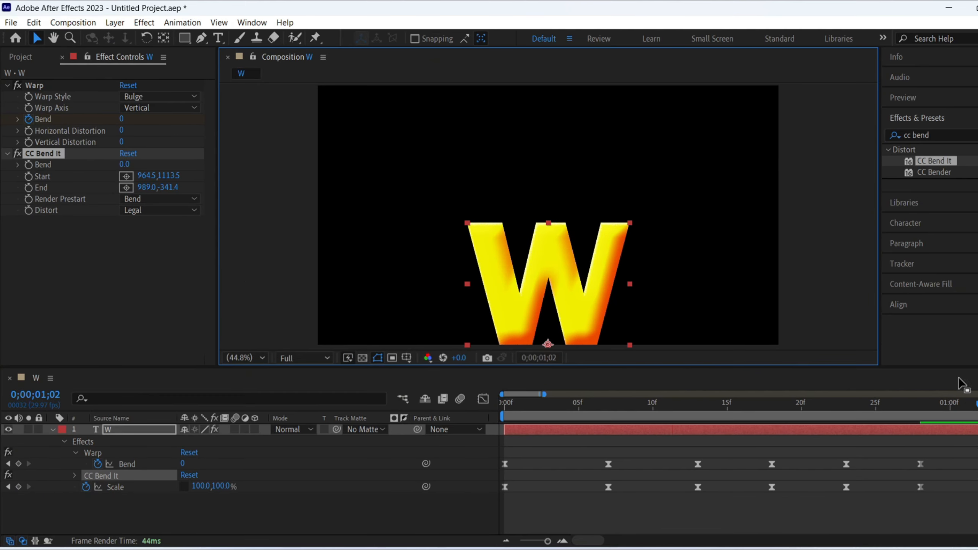
pyautogui.moveTo(977, 405); pyautogui.dragTo(503, 408)
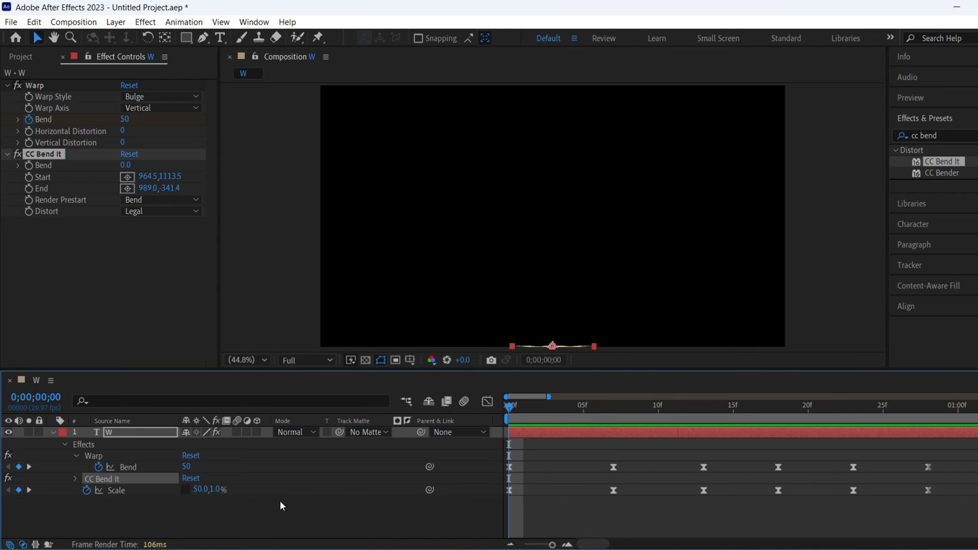
pyautogui.click(30, 170)
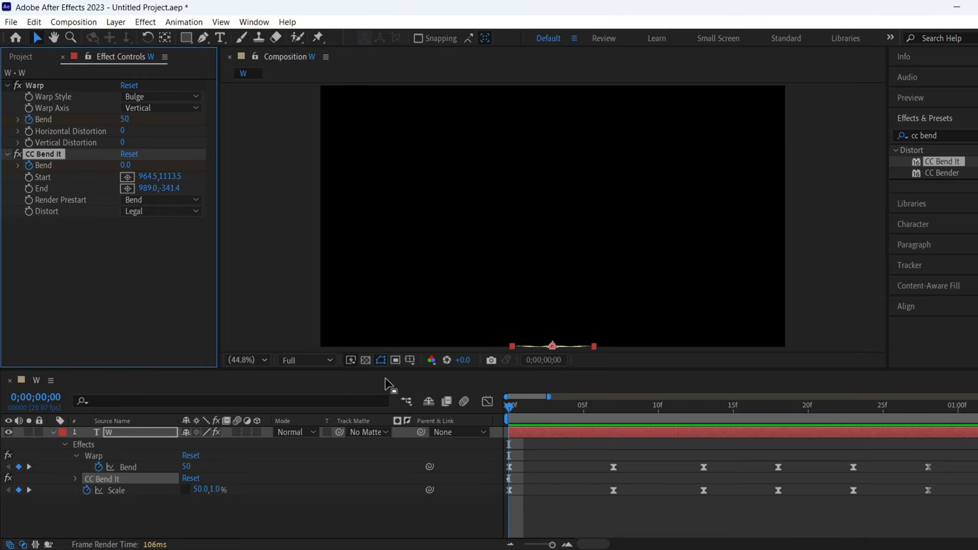
# - On frame 4, keyframe CC Bend It's Bend at 1
pyautogui.moveTo(509, 403); pyautogui.dragTo(576, 432)
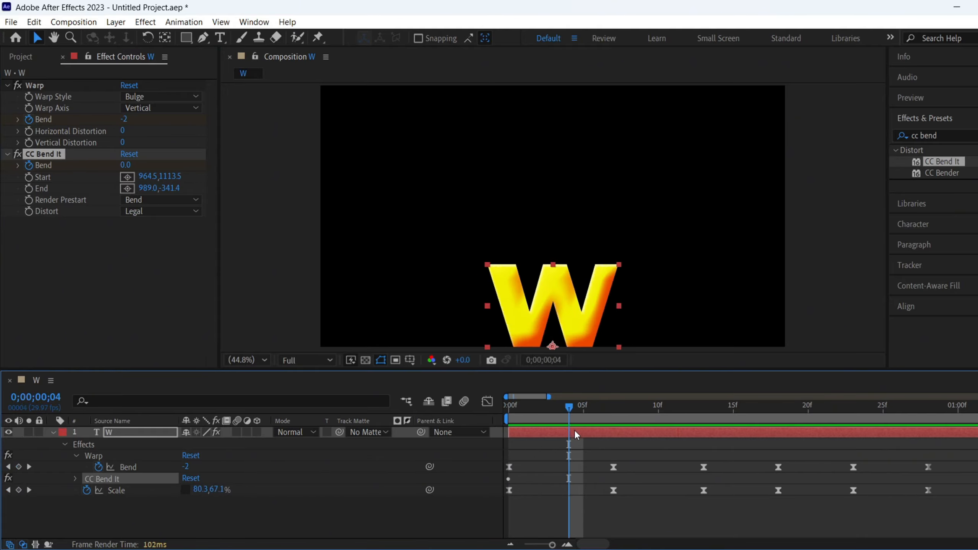
pyautogui.click(128, 165)
pyautogui.press('Return')
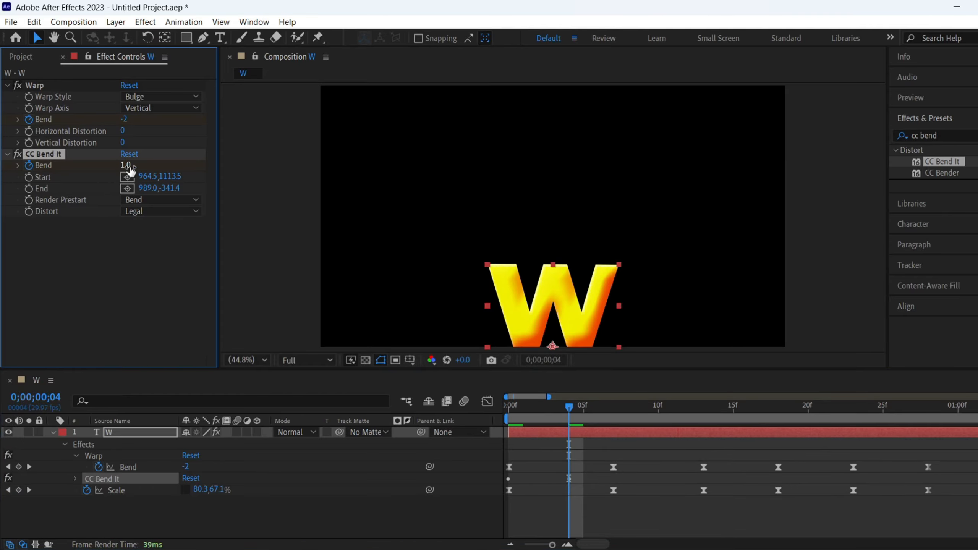
# - On frame 10, keyframe CC Bend It's Bend at -12
pyautogui.moveTo(577, 404); pyautogui.dragTo(665, 417)
pyautogui.click(127, 158)
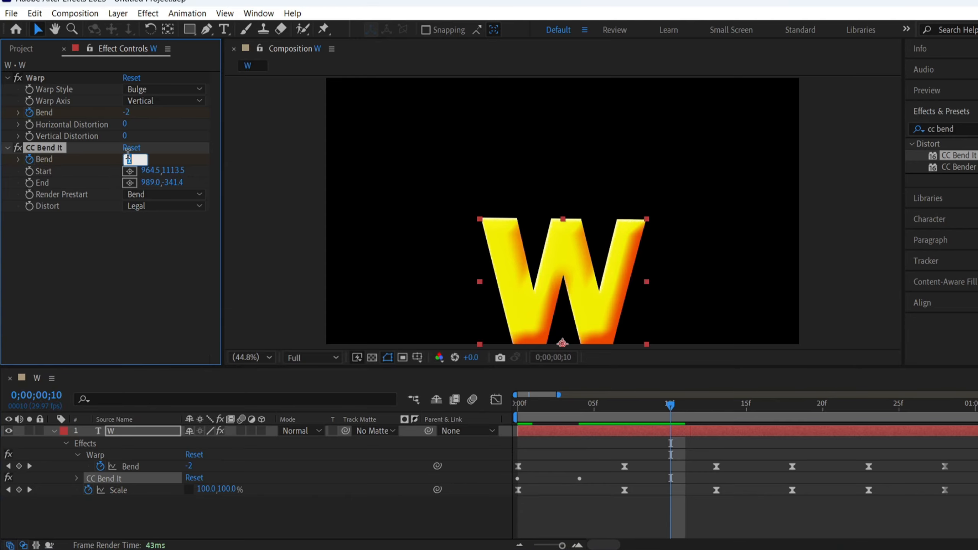
pyautogui.write('-12')
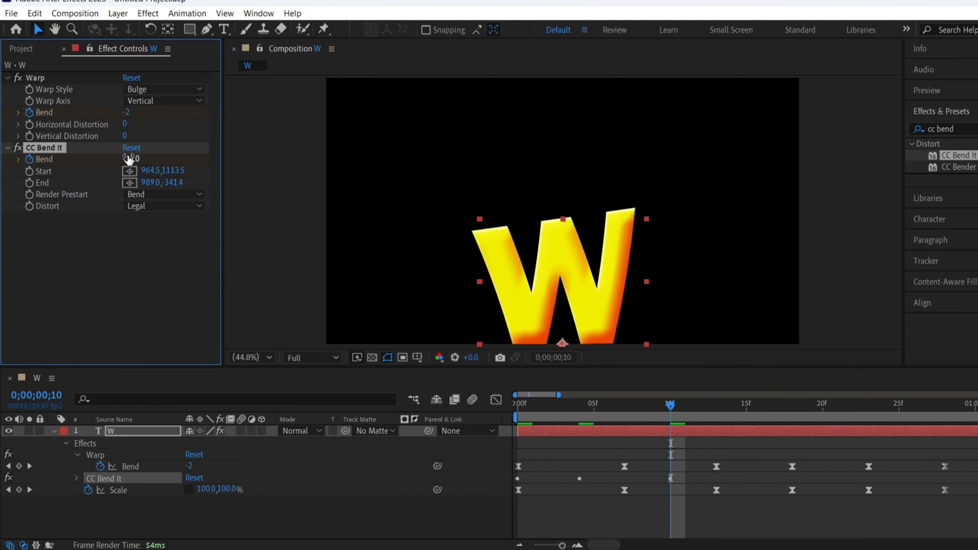
pyautogui.press('Return')
# - On frame 15, keyframe CC Bend It's Bend at 8
pyautogui.moveTo(670, 426); pyautogui.dragTo(743, 428)
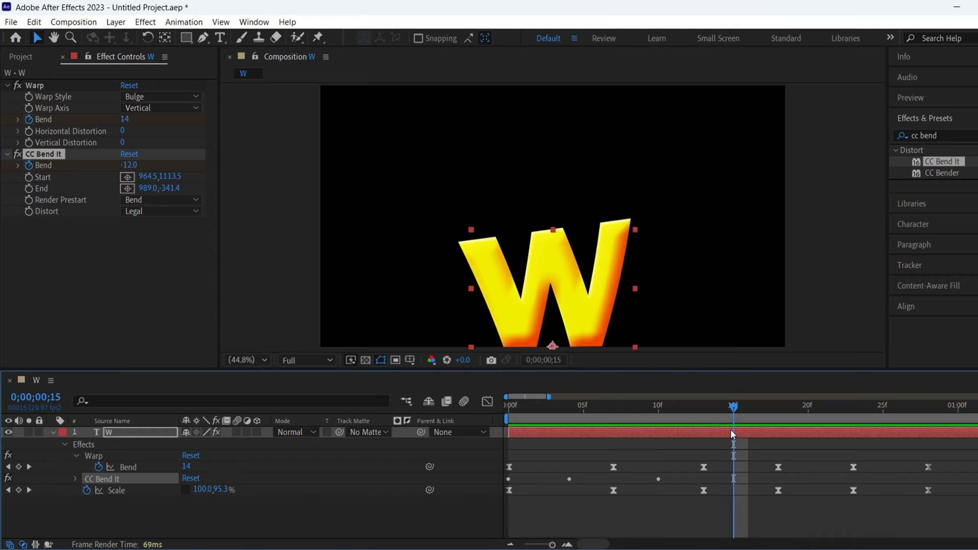
pyautogui.click(129, 165)
pyautogui.press('Return')
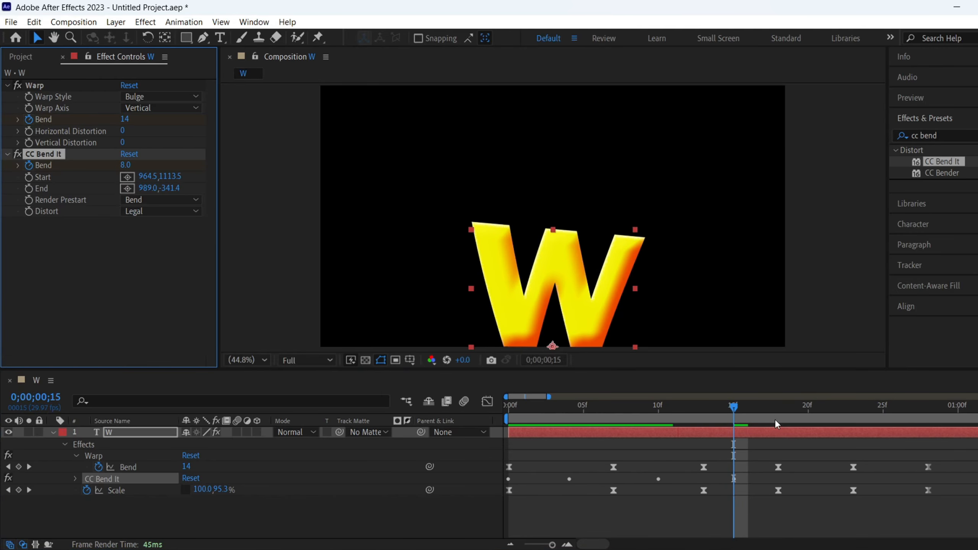
# - On frame 21, keyframe CC Bend It's Bend at -4
pyautogui.moveTo(734, 411); pyautogui.dragTo(819, 413)
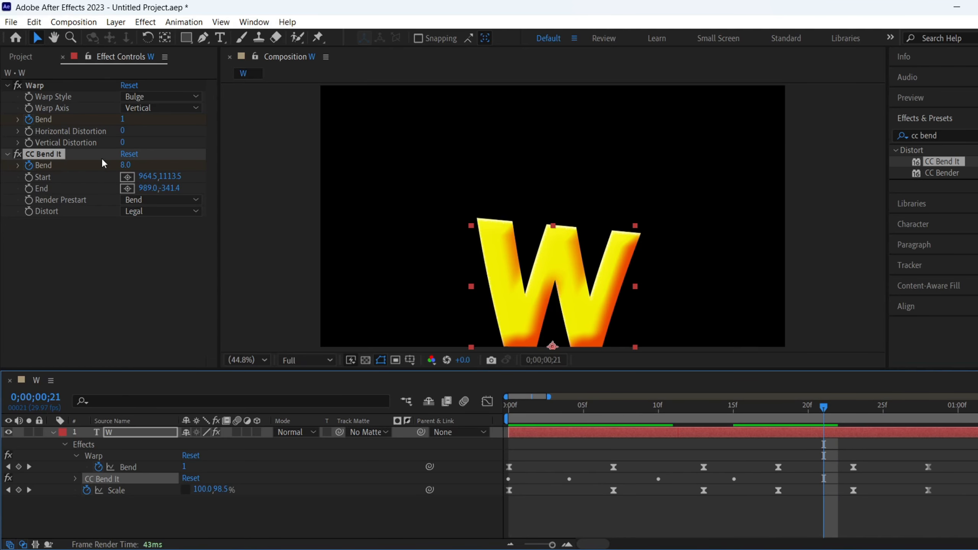
pyautogui.click(125, 166)
pyautogui.write('-4')
pyautogui.press('Return')
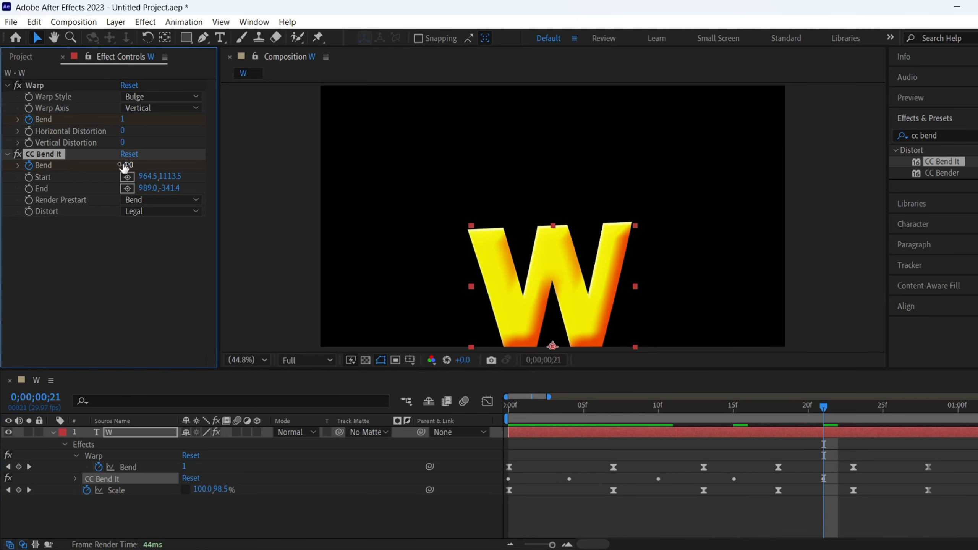
# - On frame 25, keyframe CC Bend It's Bend at 0
pyautogui.moveTo(825, 409); pyautogui.dragTo(878, 421)
pyautogui.click(129, 166)
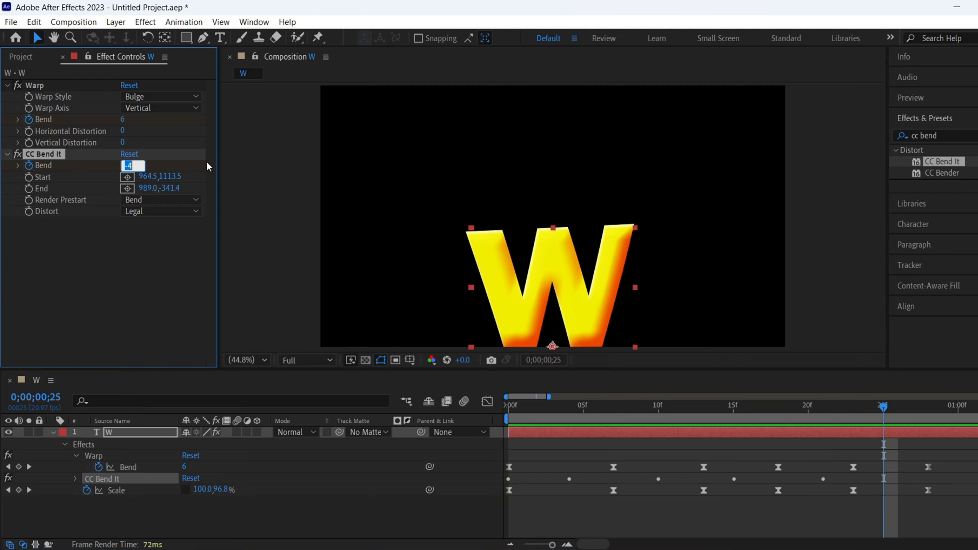
pyautogui.write('0')
pyautogui.press('Return')
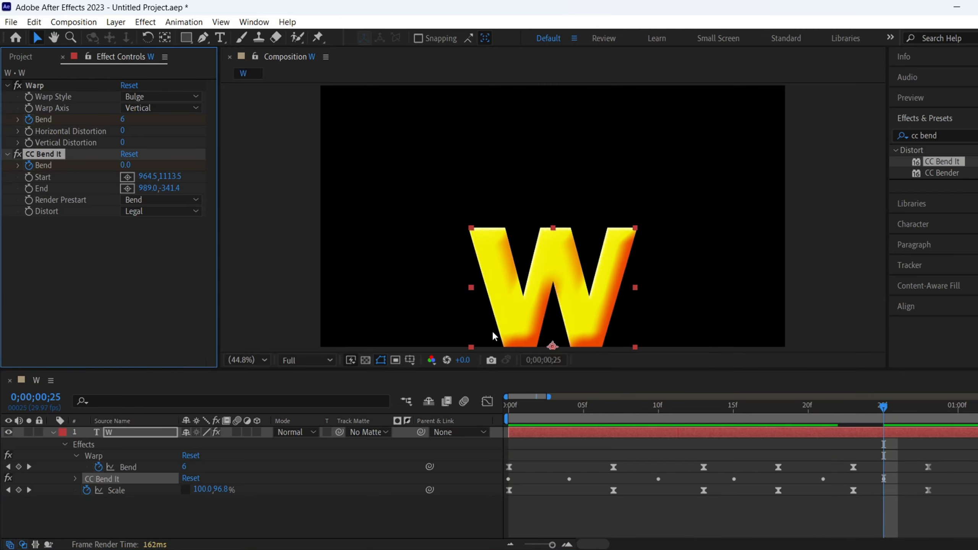
# - Reveal the W layer's CC Bend It properties and apply Easy Ease to all of its Bend keyframes
pyautogui.moveTo(943, 476); pyautogui.dragTo(501, 479)
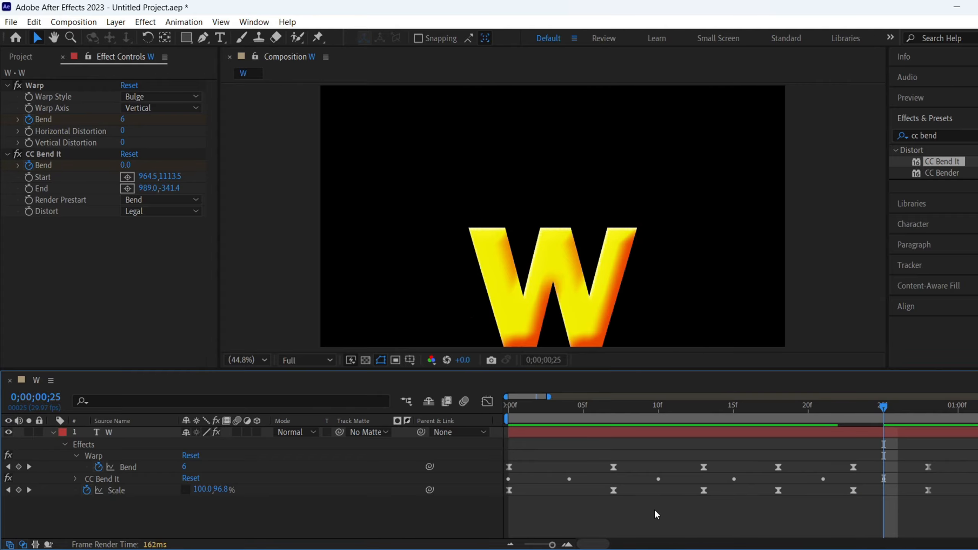
pyautogui.moveTo(886, 412); pyautogui.dragTo(867, 423)
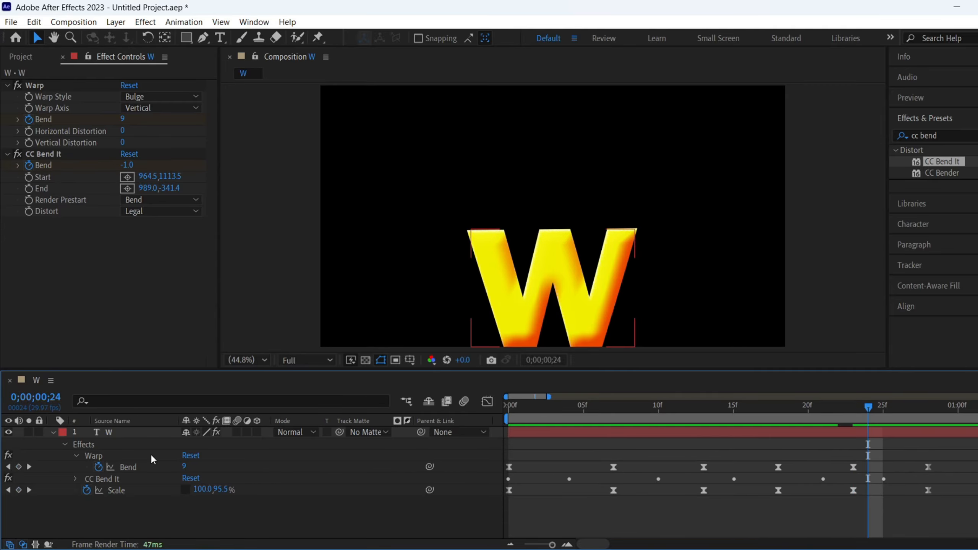
pyautogui.click(146, 431)
pyautogui.press('u')
pyautogui.scroll(-2, 831, 479)
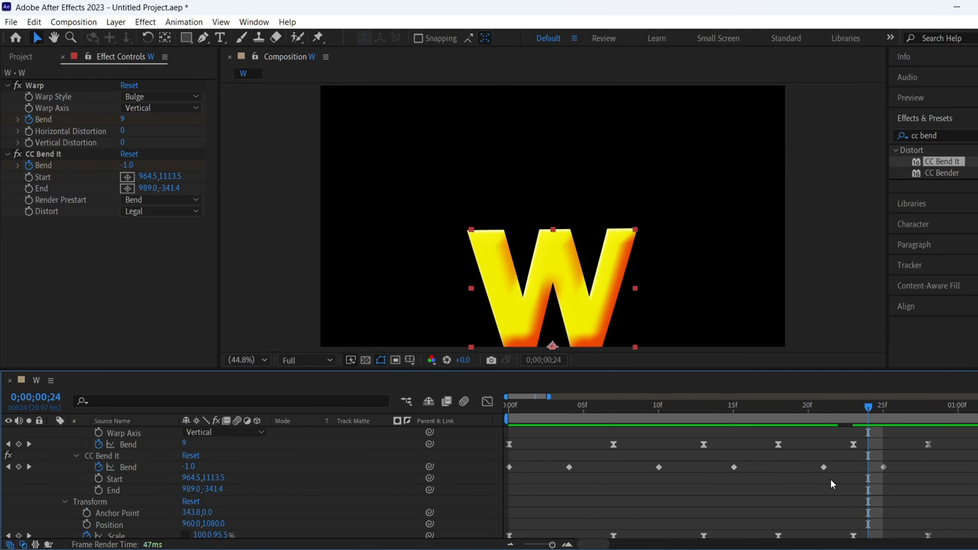
pyautogui.moveTo(904, 468); pyautogui.dragTo(501, 468)
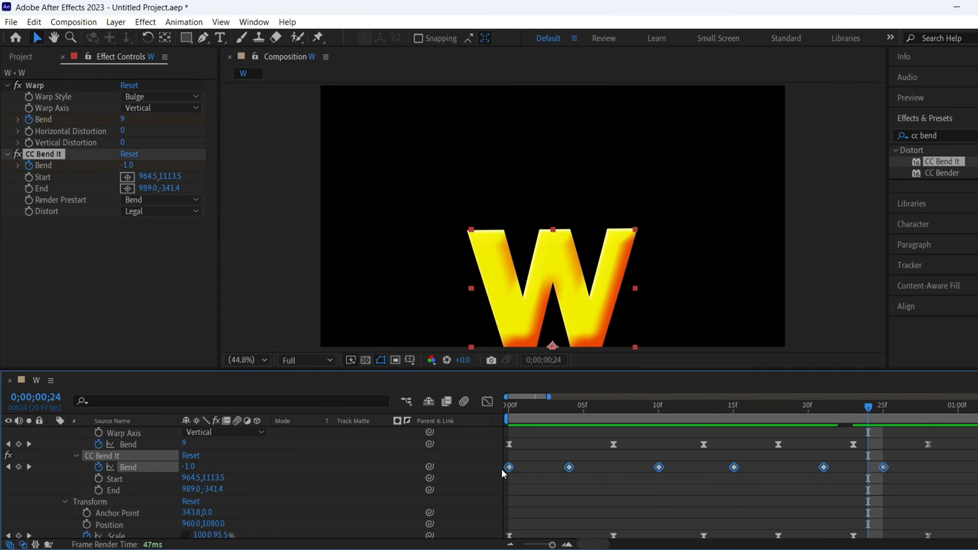
pyautogui.press('F9')
# - Preview the W animation twice with the eased CC Bend It motion, keeping only the keyframed properties in view
pyautogui.scroll(2, 185, 462)
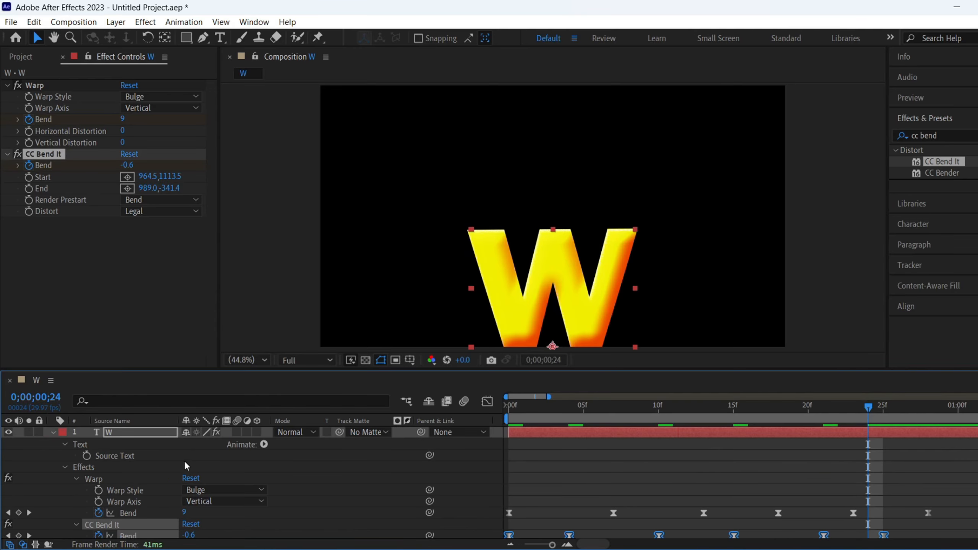
pyautogui.click(53, 431)
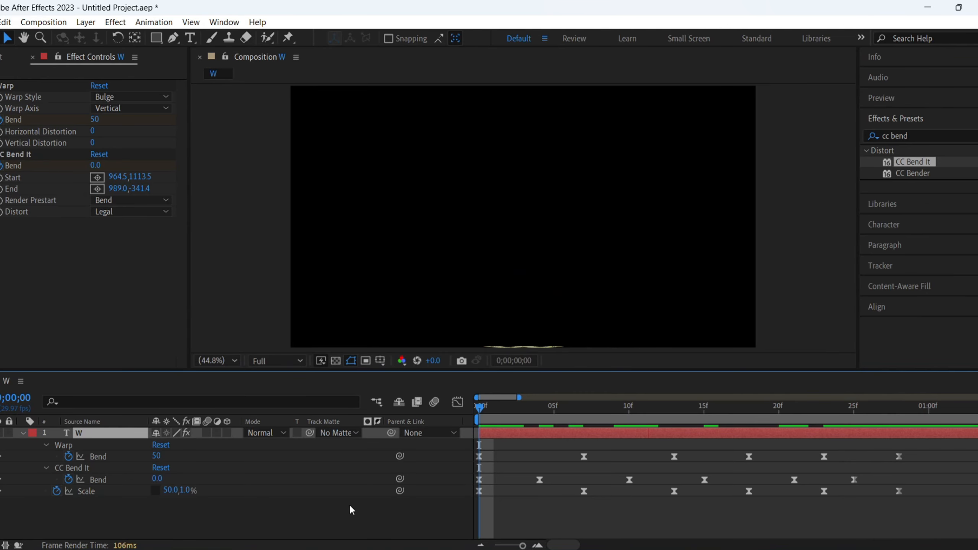
pyautogui.press('space')
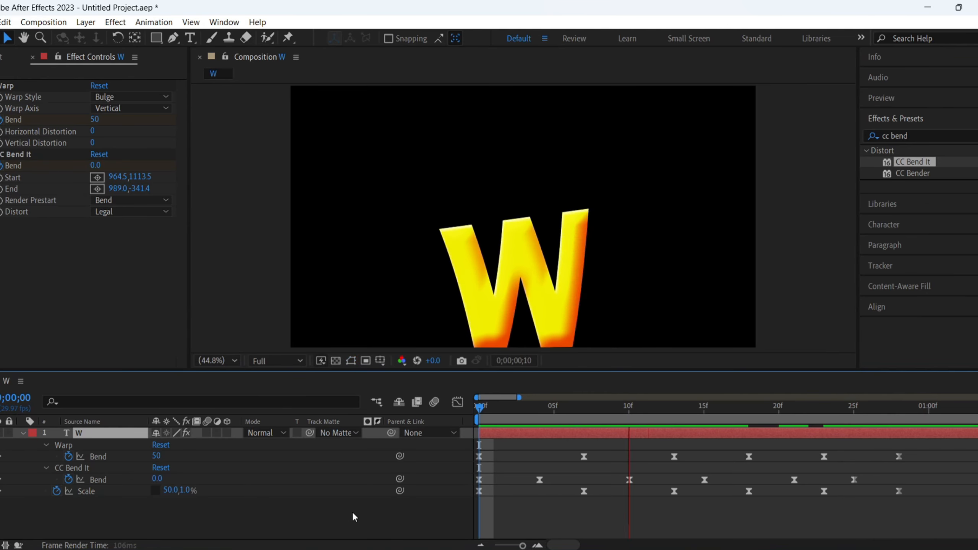
pyautogui.press('space')
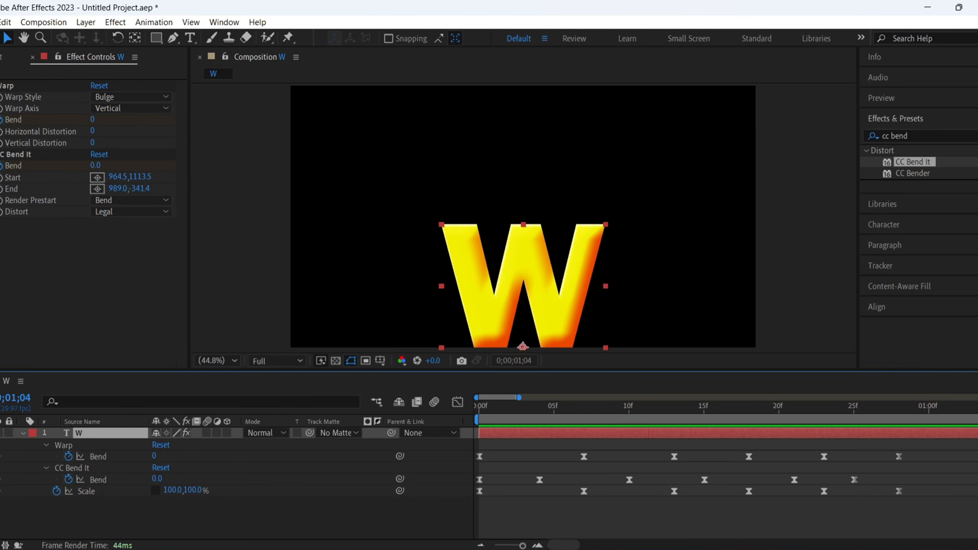
pyautogui.press('space')
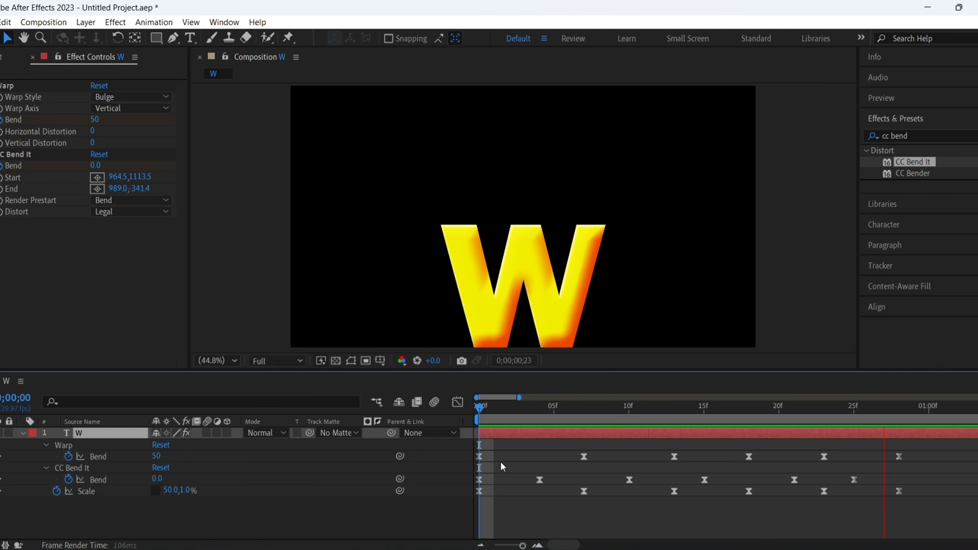
pyautogui.press('space')
pyautogui.click(389, 522)
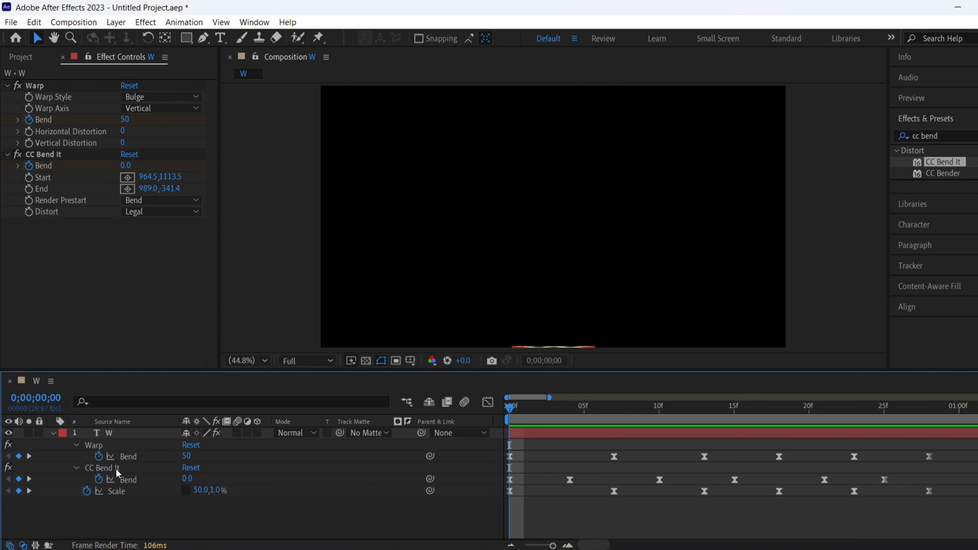
# - Duplicate the W composition in the project and rename the copy O
pyautogui.click(53, 433)
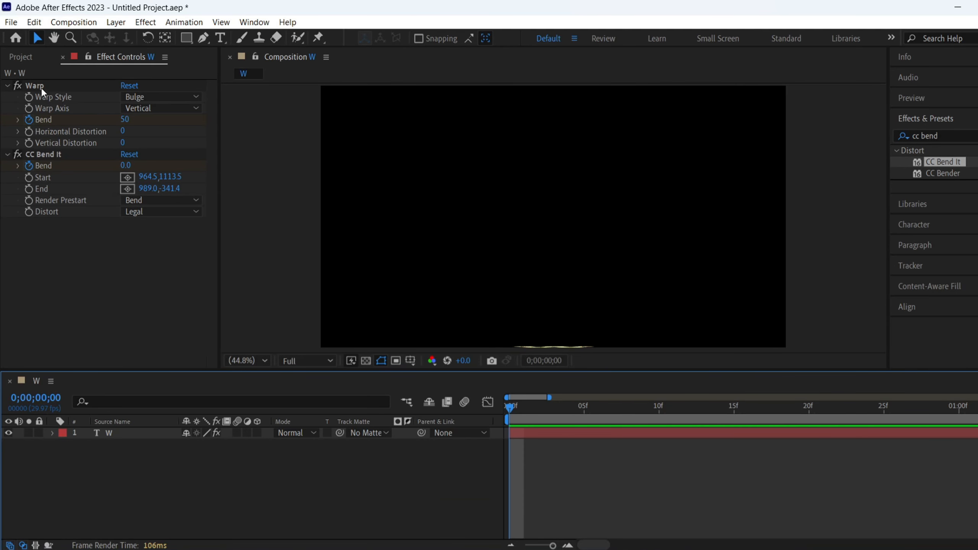
pyautogui.click(63, 57)
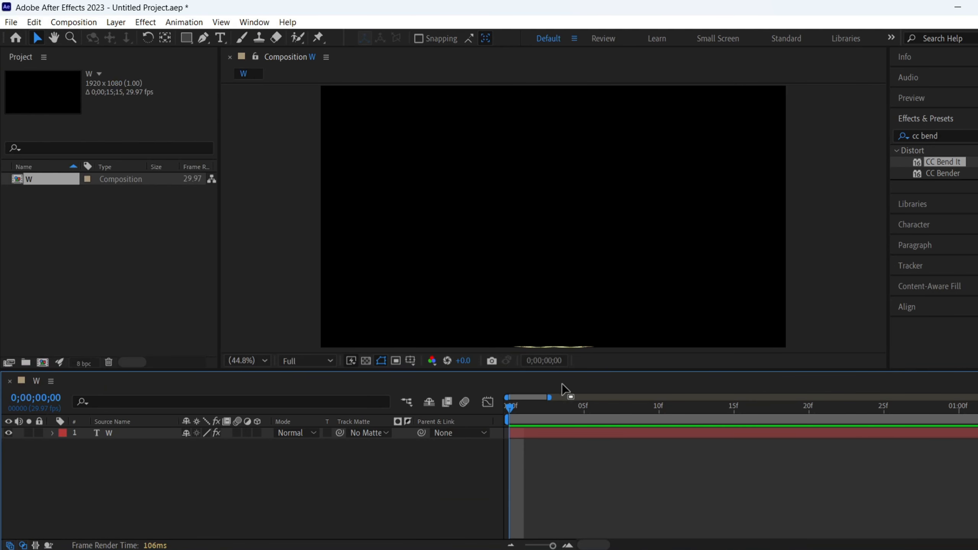
pyautogui.moveTo(509, 403); pyautogui.dragTo(568, 407)
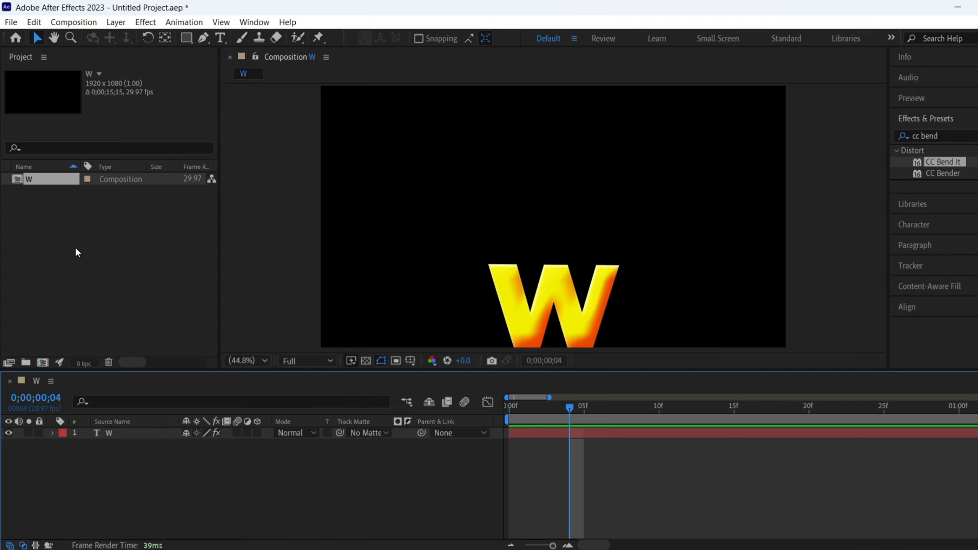
pyautogui.click(46, 178)
pyautogui.hotkey('ctrl', 'd')
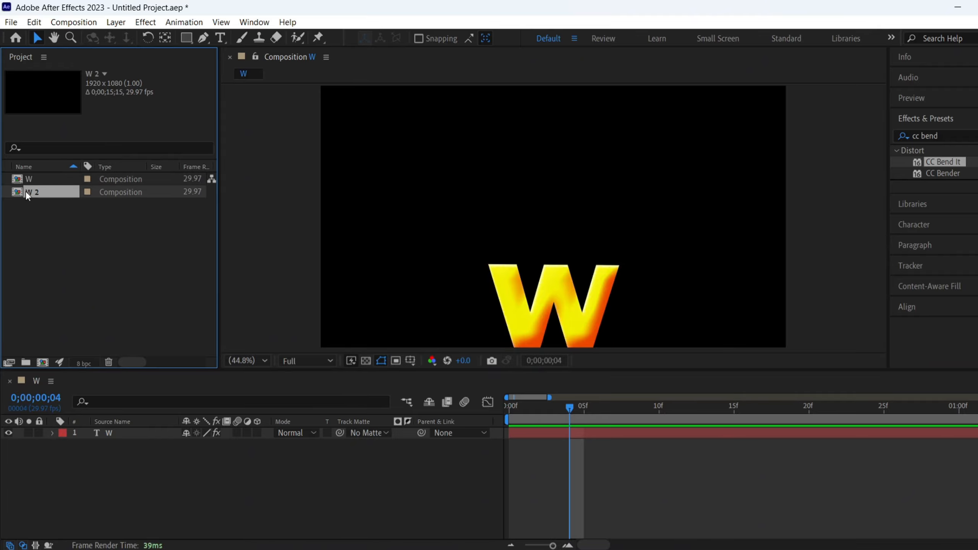
pyautogui.press('Return')
pyautogui.press('Return')
# - Open the O composition and replace its W text with the letter O
pyautogui.doubleClick(42, 178)
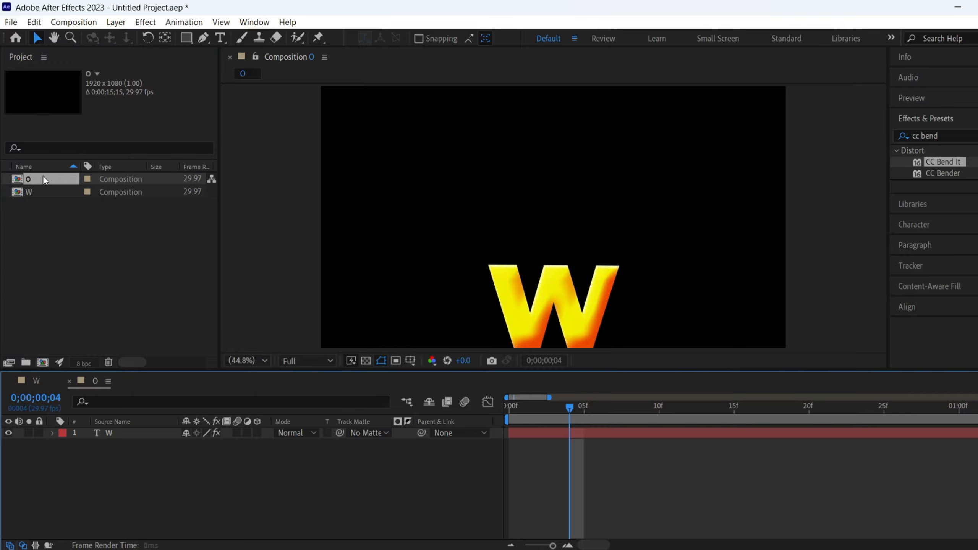
pyautogui.click(115, 432)
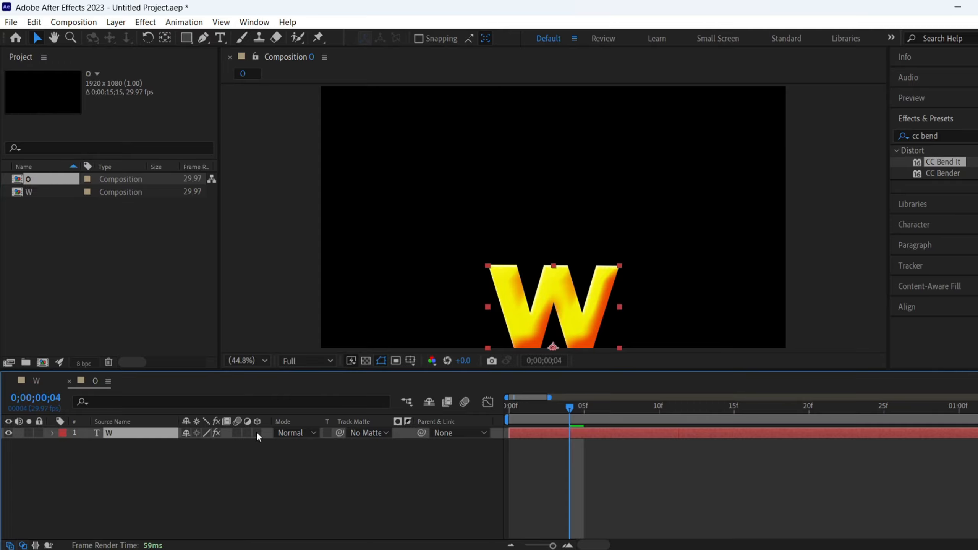
pyautogui.hotkey('ctrl', 't')
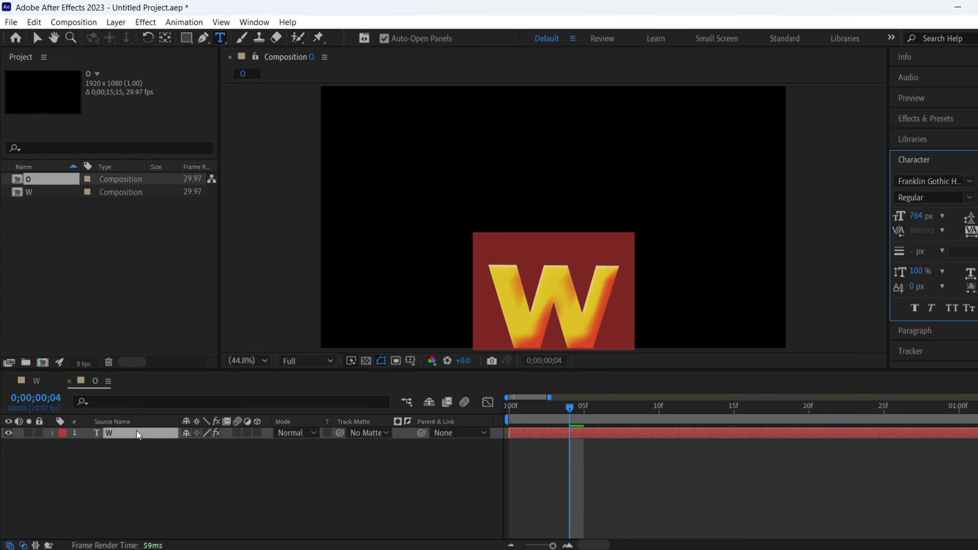
pyautogui.press('BackSpace')
pyautogui.write('O')
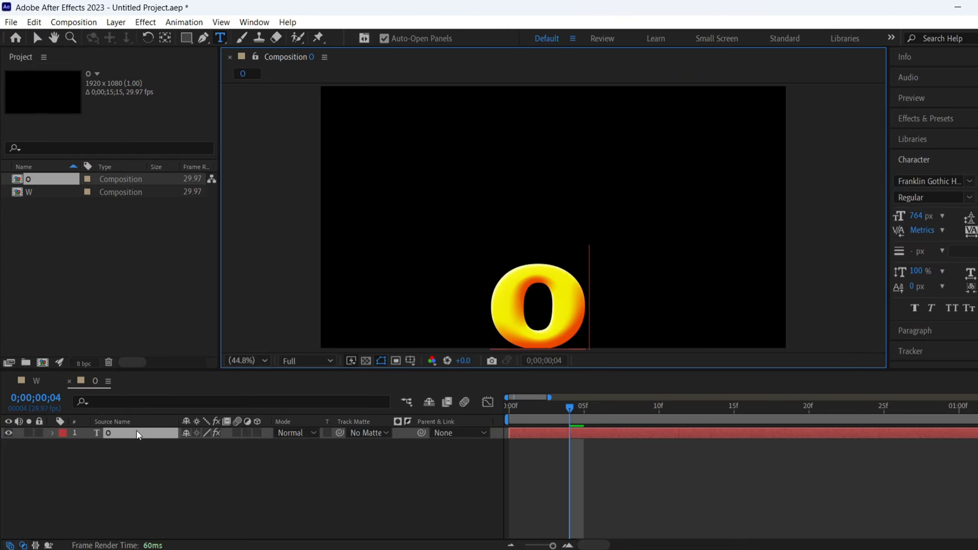
pyautogui.click(134, 462)
# - Duplicate the W composition as B, B2, L and E, replacing each copy's text with its matching letter
pyautogui.click(50, 192)
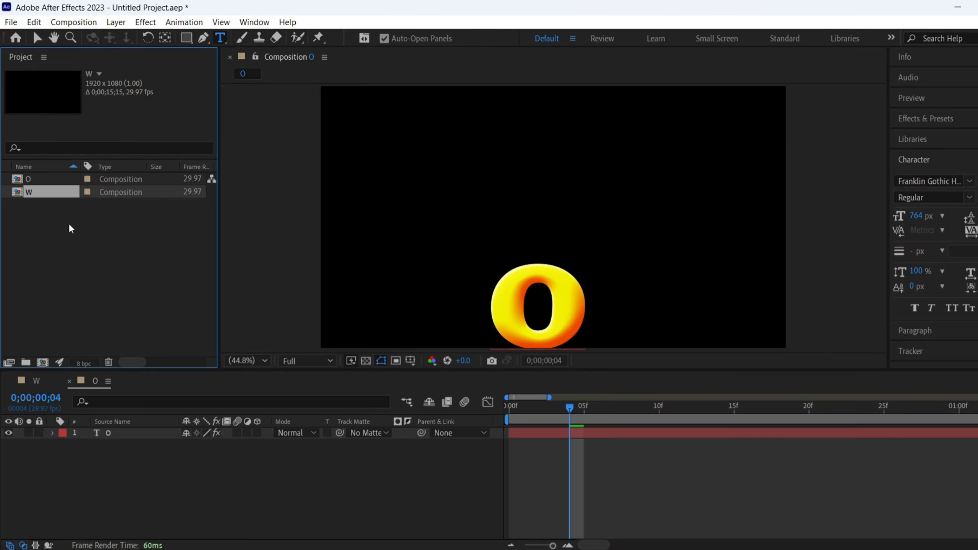
pyautogui.hotkey('ctrl', 'd')
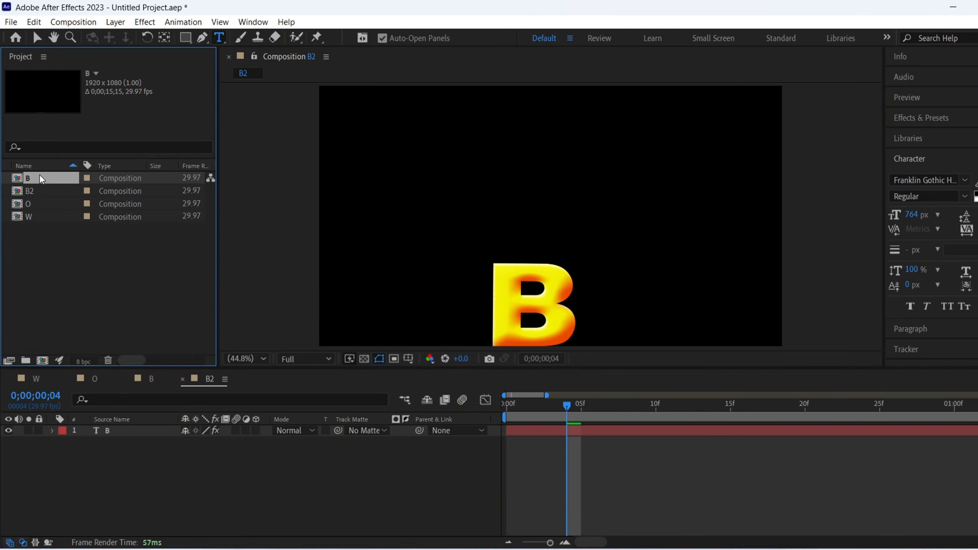
pyautogui.click(39, 215)
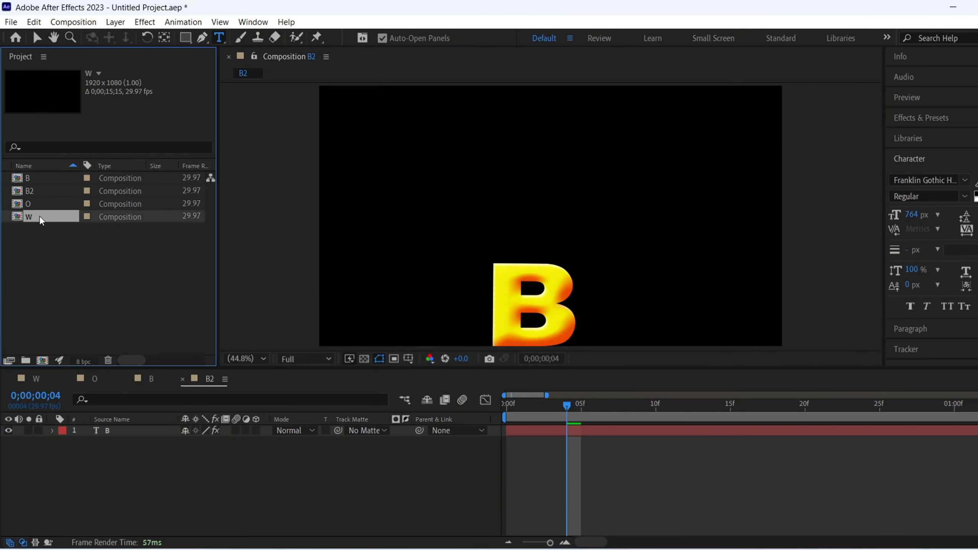
pyautogui.click(32, 228)
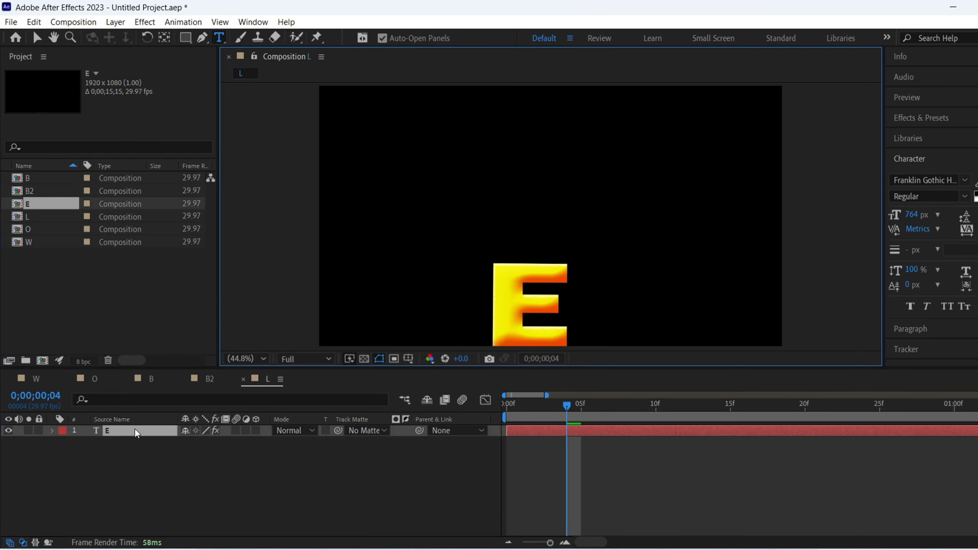
pyautogui.click(31, 230)
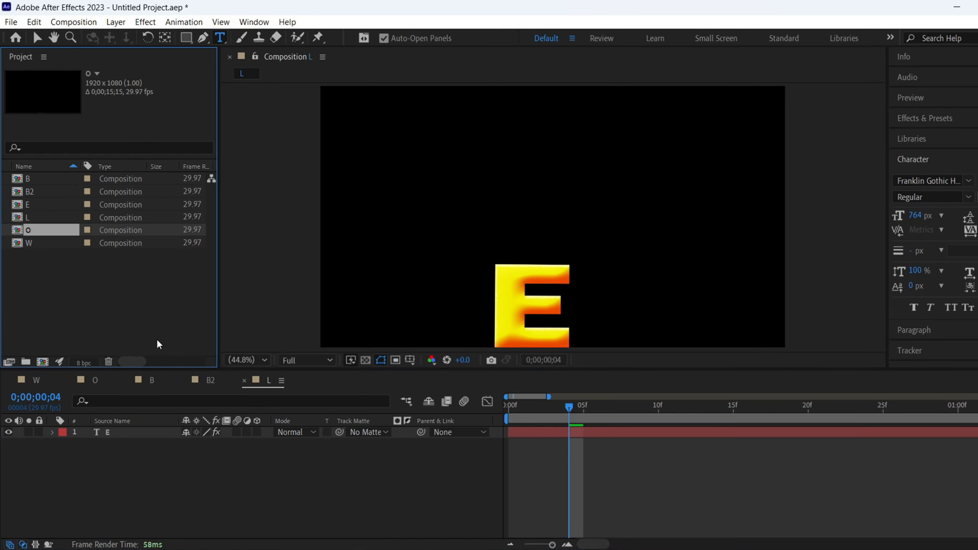
# - Create a new 1920 x 1080 composition named Comp 1 with the purple background colour 9C00F6
pyautogui.rightClick(145, 290)
pyautogui.click(198, 296)
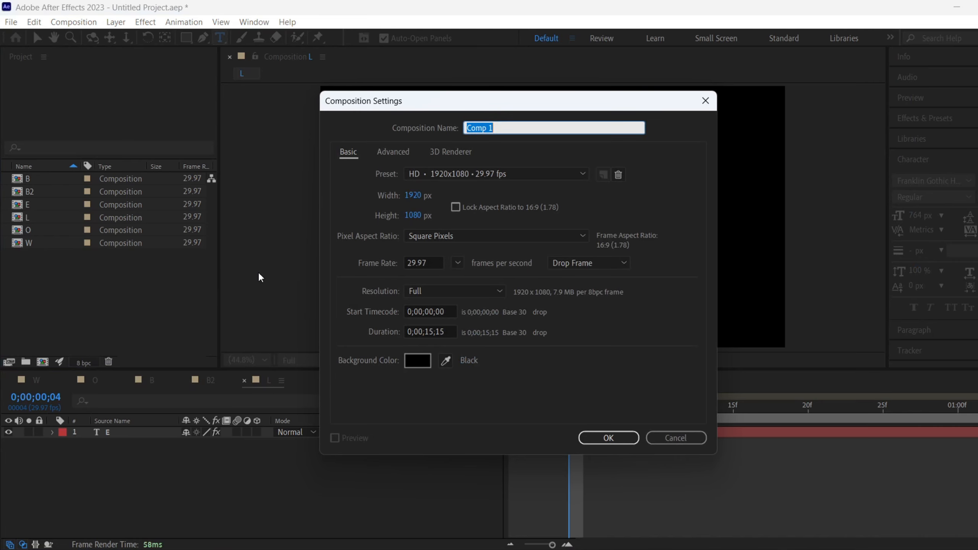
pyautogui.click(420, 365)
pyautogui.click(547, 222)
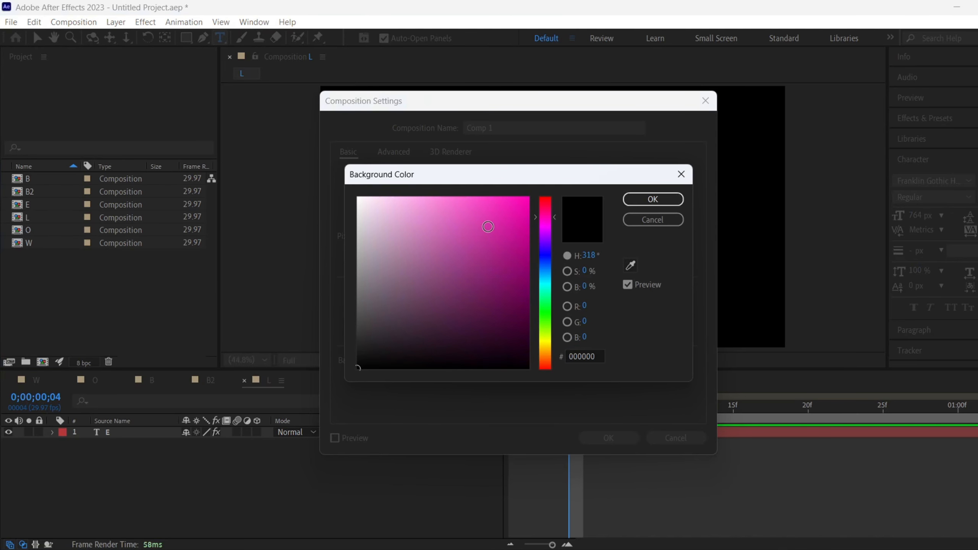
pyautogui.moveTo(542, 228); pyautogui.dragTo(540, 200)
pyautogui.click(639, 201)
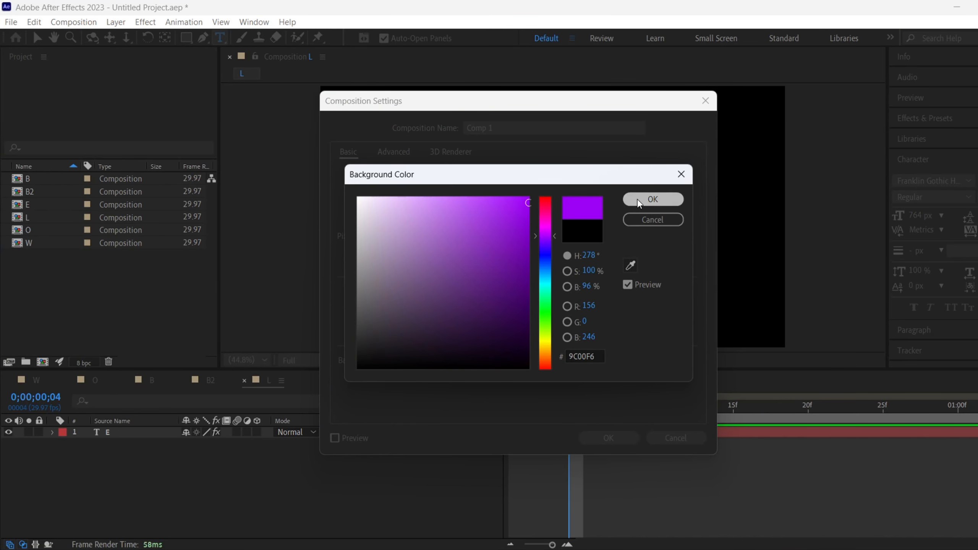
pyautogui.click(608, 437)
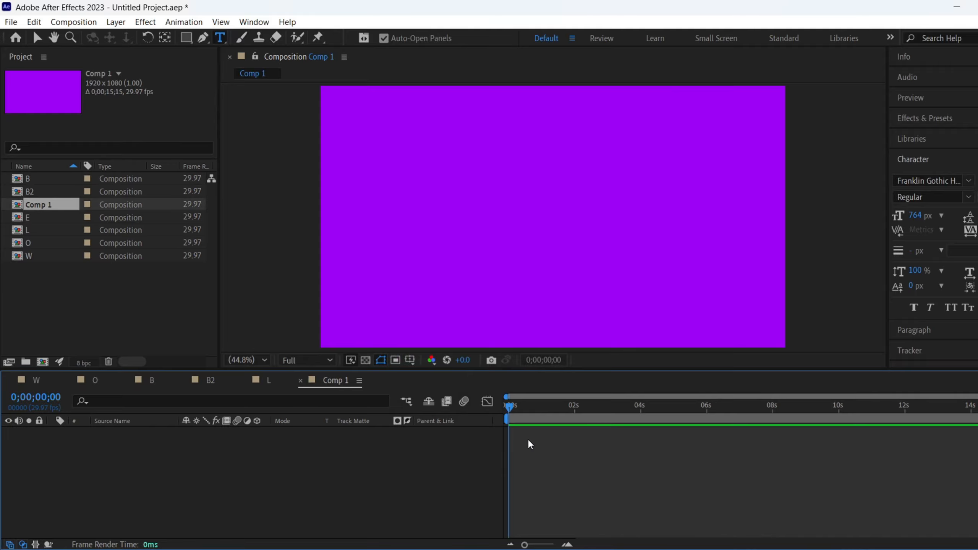
# - Draw an orange rectangle across the full width of Comp 1, covering roughly its lower half
pyautogui.click(187, 40)
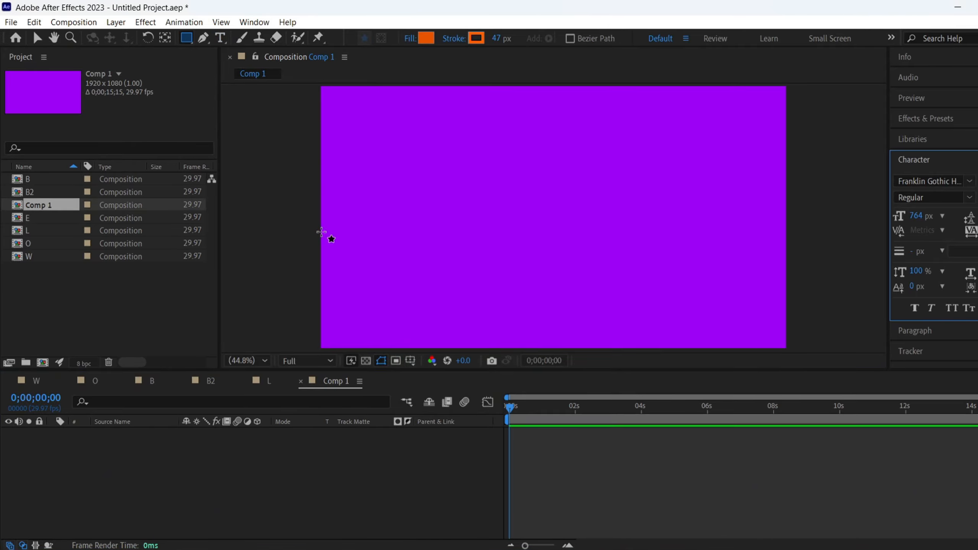
pyautogui.moveTo(322, 232); pyautogui.dragTo(785, 364)
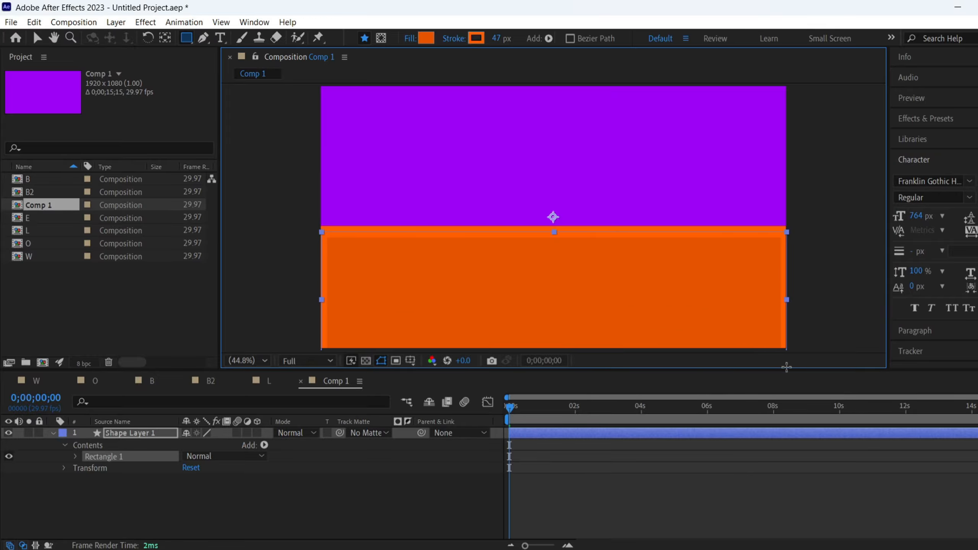
pyautogui.click(430, 509)
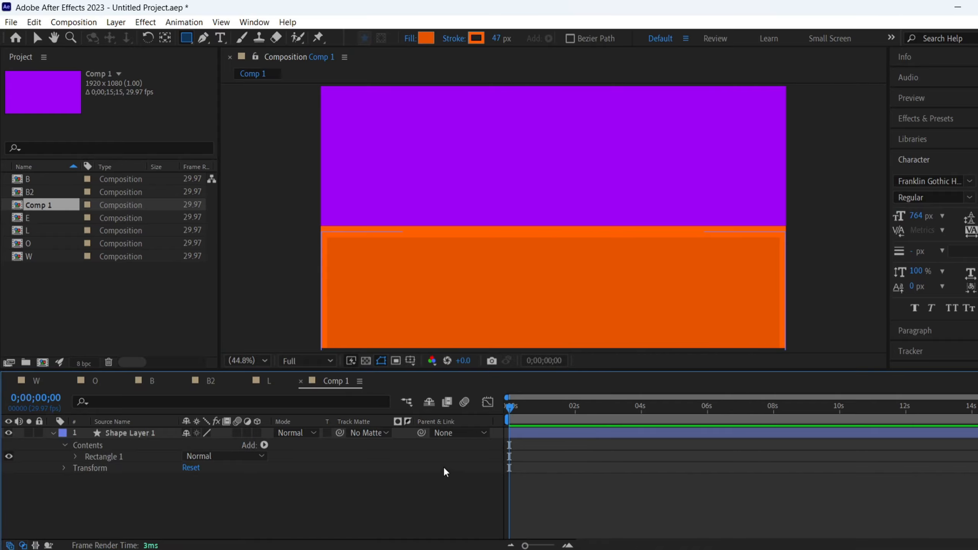
# - Add the W, O, B, B2, L and E compositions to the Comp 1 timeline as layers
pyautogui.click(49, 256)
pyautogui.keyDown('shift'); pyautogui.click(42, 179); pyautogui.keyUp('shift')
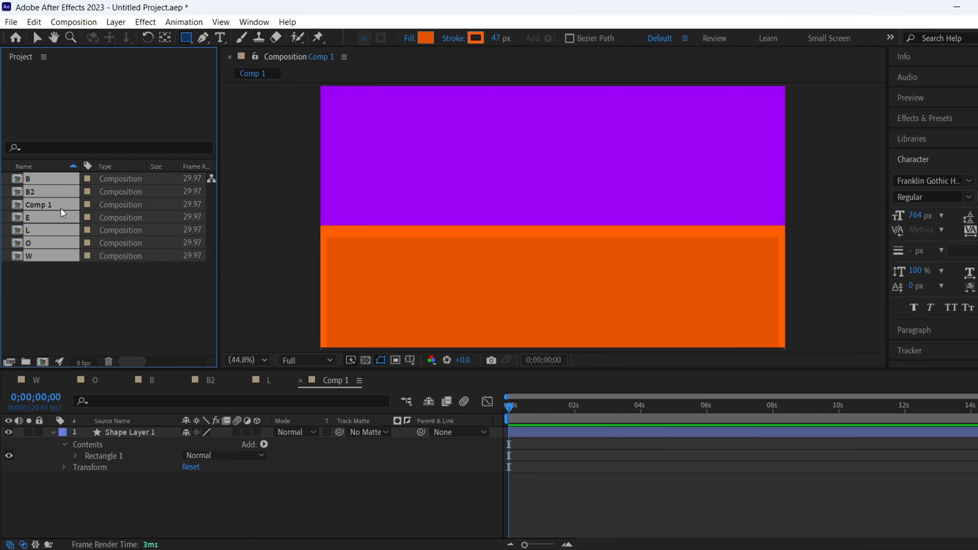
pyautogui.keyDown('ctrl'); pyautogui.click(48, 202); pyautogui.keyUp('ctrl')
pyautogui.moveTo(64, 230); pyautogui.dragTo(88, 443)
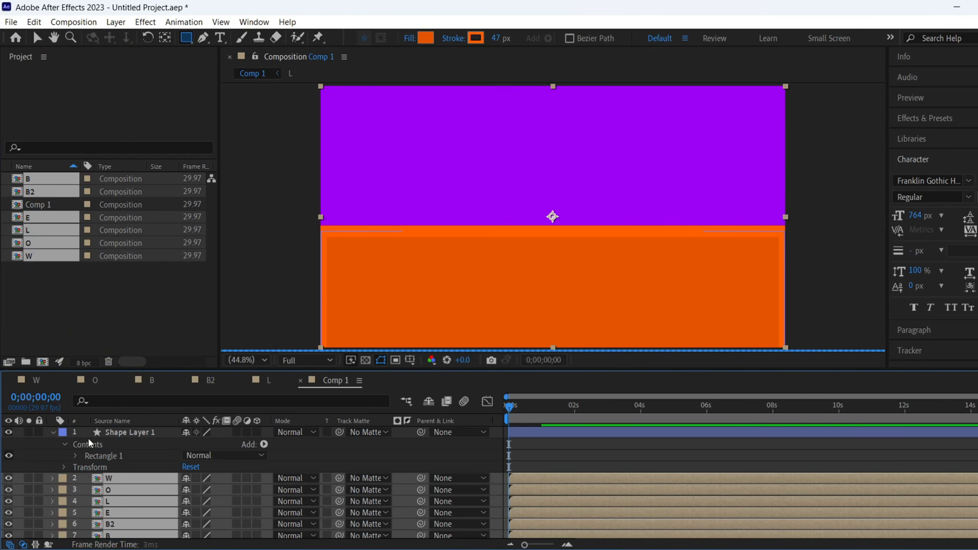
# - Move the shape layer beneath the letter layers and arrange the letters at 34% scale as WOBBLE on the rectangle's upper edge
pyautogui.click(54, 432)
pyautogui.moveTo(148, 435); pyautogui.dragTo(160, 500)
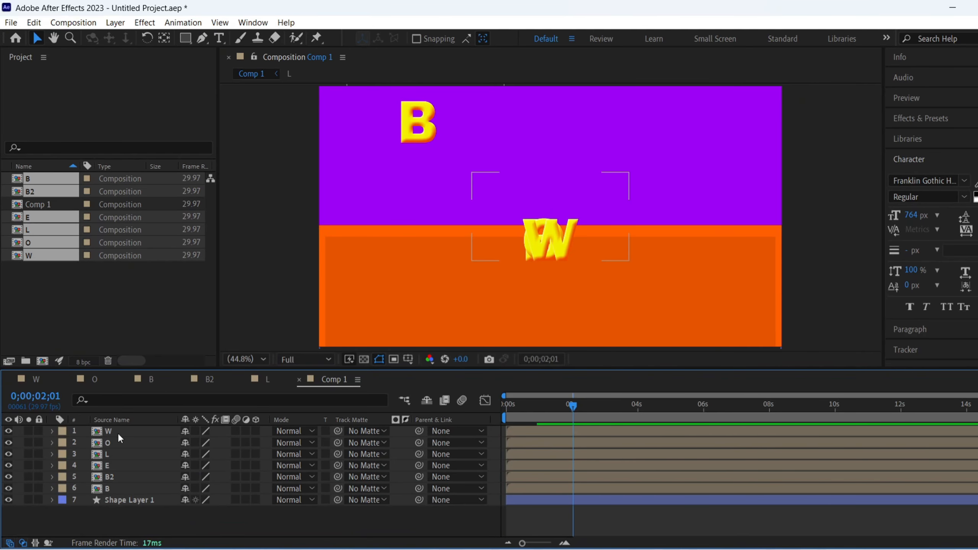
pyautogui.click(118, 433)
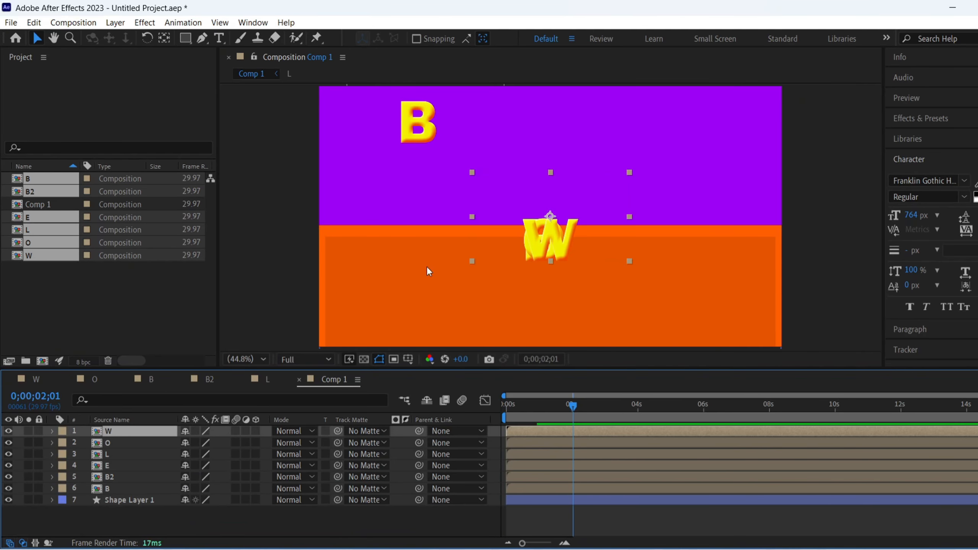
pyautogui.moveTo(552, 224); pyautogui.dragTo(418, 187)
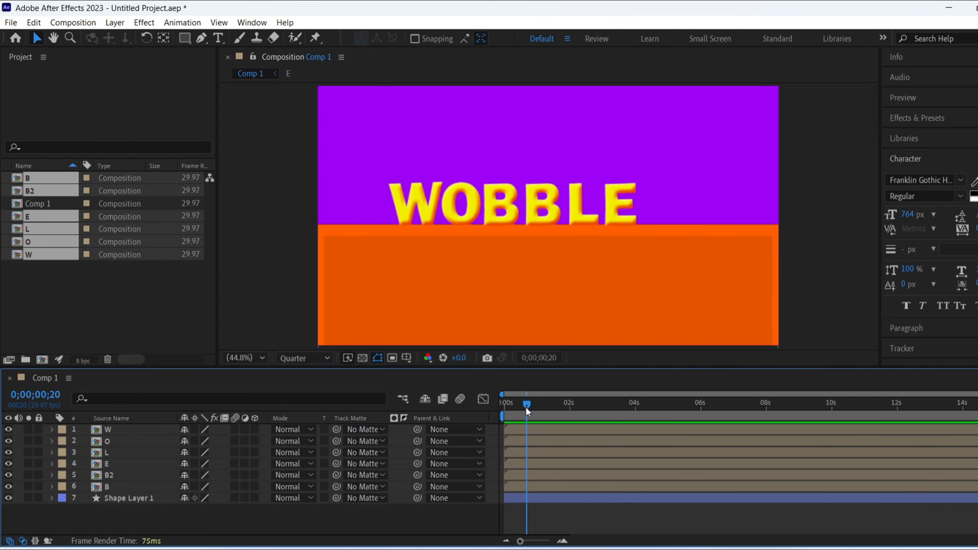
# - Preview the WOBBLE animation from the start of Comp 1
pyautogui.moveTo(526, 407); pyautogui.dragTo(495, 403)
pyautogui.press('space')
pyautogui.press('space')
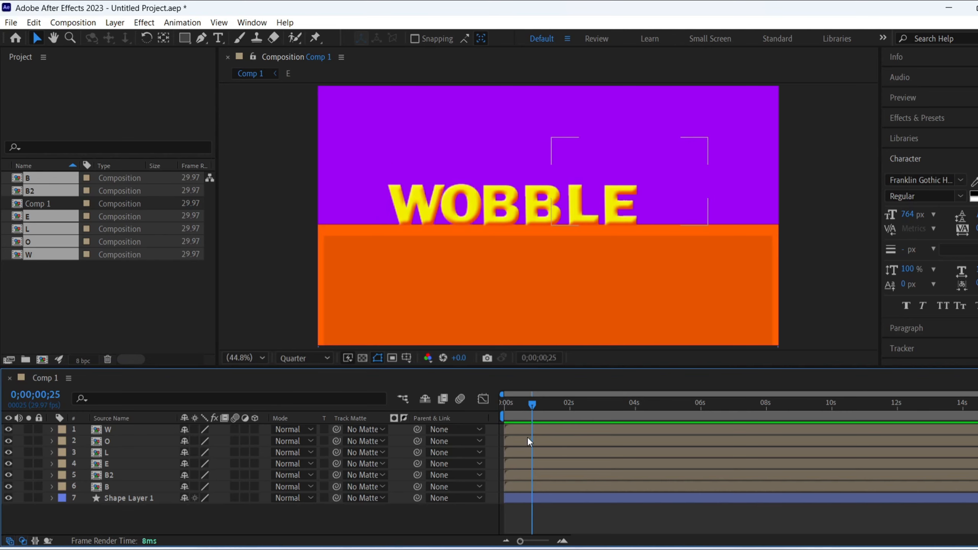
# - Stagger the letter layers in time so W, O, L, B2 and B start at different offsets after E
pyautogui.moveTo(532, 404); pyautogui.dragTo(524, 405)
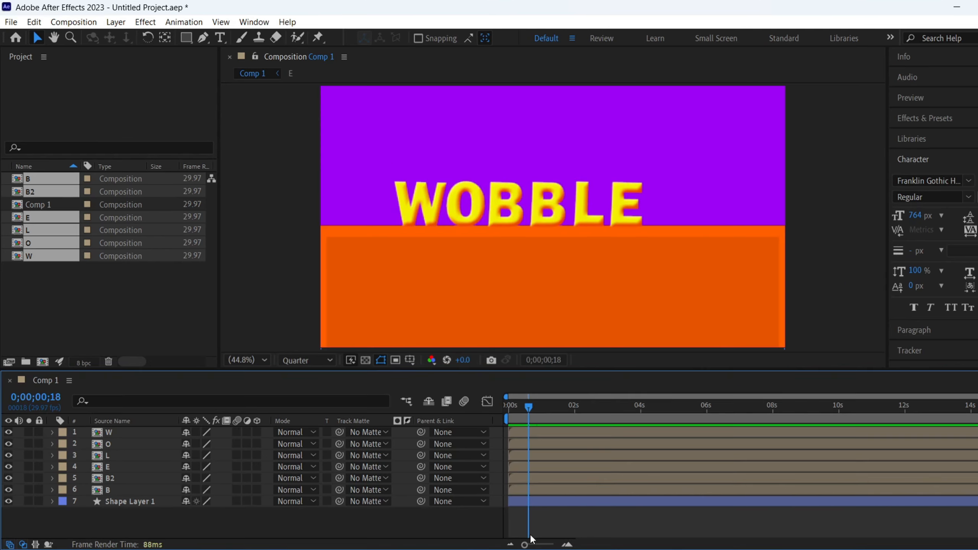
pyautogui.moveTo(528, 543); pyautogui.dragTo(541, 544)
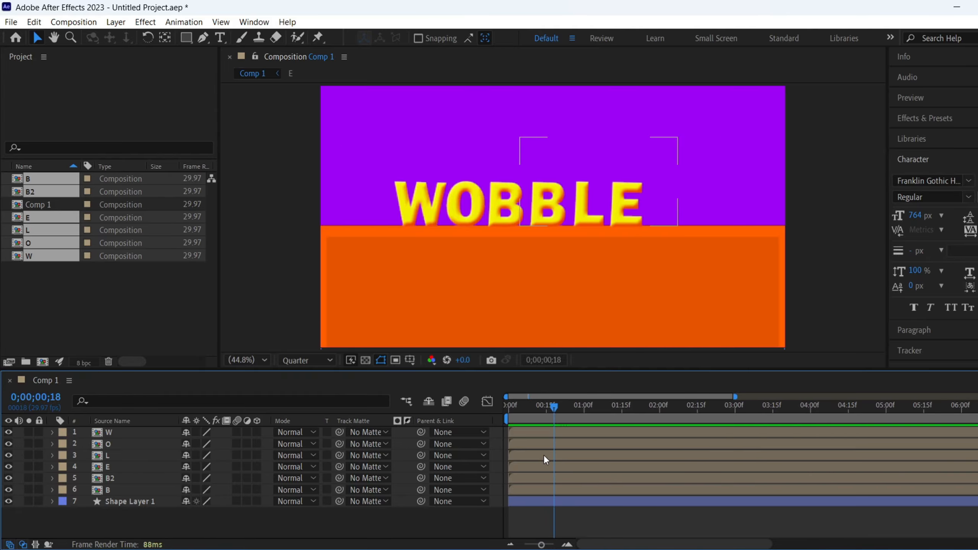
pyautogui.moveTo(544, 454); pyautogui.dragTo(602, 434)
pyautogui.moveTo(538, 474)
pyautogui.mouseDown()
pyautogui.moveTo(571, 481)
pyautogui.moveTo(560, 477)
pyautogui.moveTo(547, 490)
pyautogui.mouseUp()
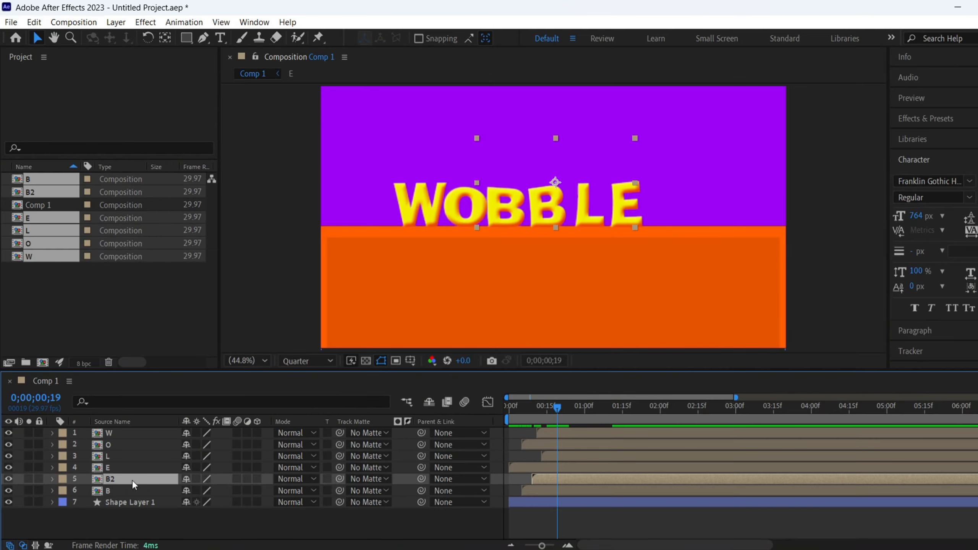
# - Scale the B2 layer to 45% and reposition it so the letter stands on the rectangle's upper edge
pyautogui.press('s')
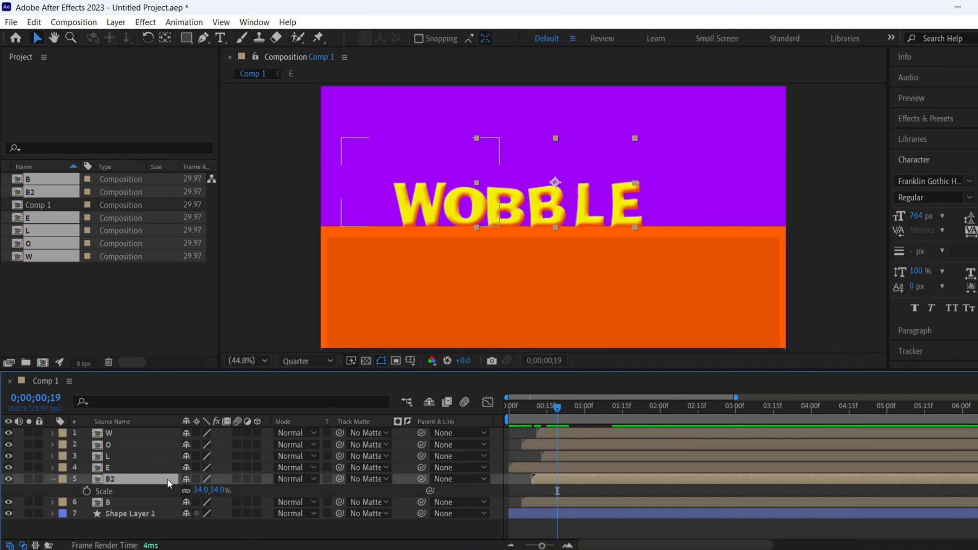
pyautogui.moveTo(200, 495); pyautogui.dragTo(207, 490)
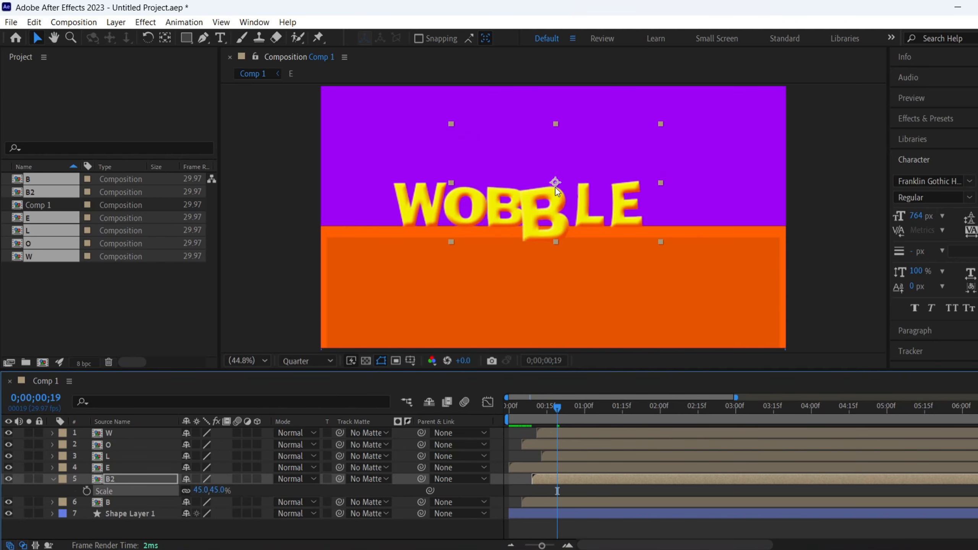
pyautogui.moveTo(555, 183); pyautogui.dragTo(561, 170)
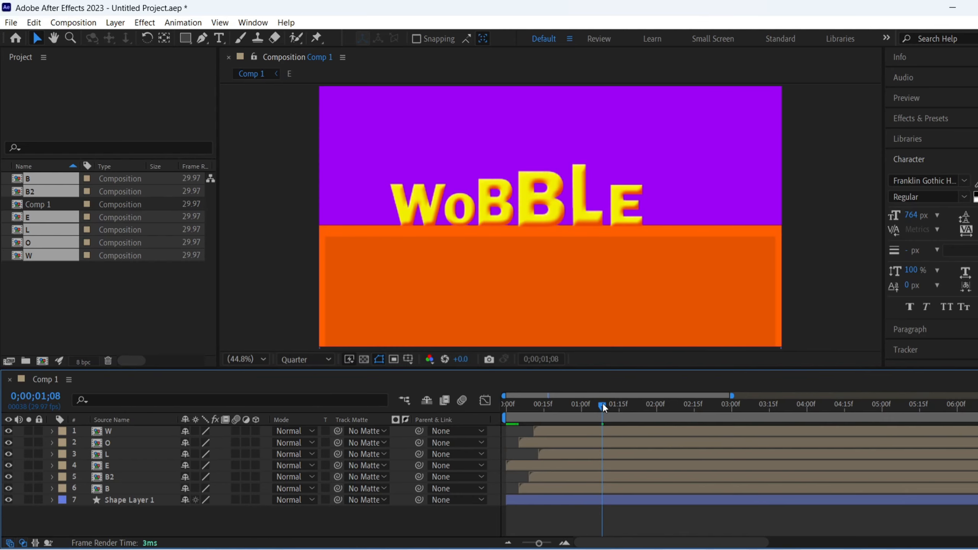
# - Play the staggered WOBBLE animation with its varied letter sizes twice from the beginning
pyautogui.moveTo(602, 403); pyautogui.dragTo(446, 414)
pyautogui.press('space')
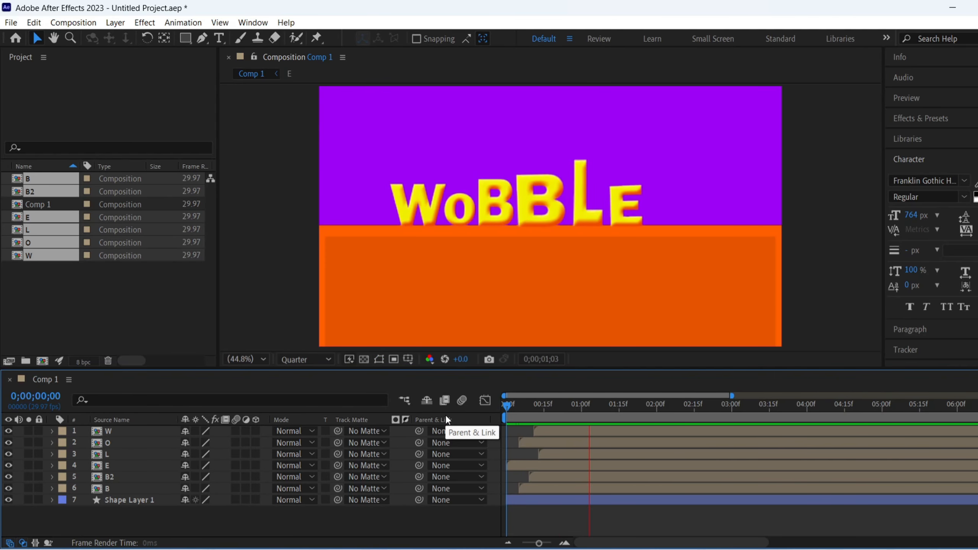
pyautogui.press('space')
pyautogui.moveTo(629, 408); pyautogui.dragTo(505, 424)
pyautogui.press('space')
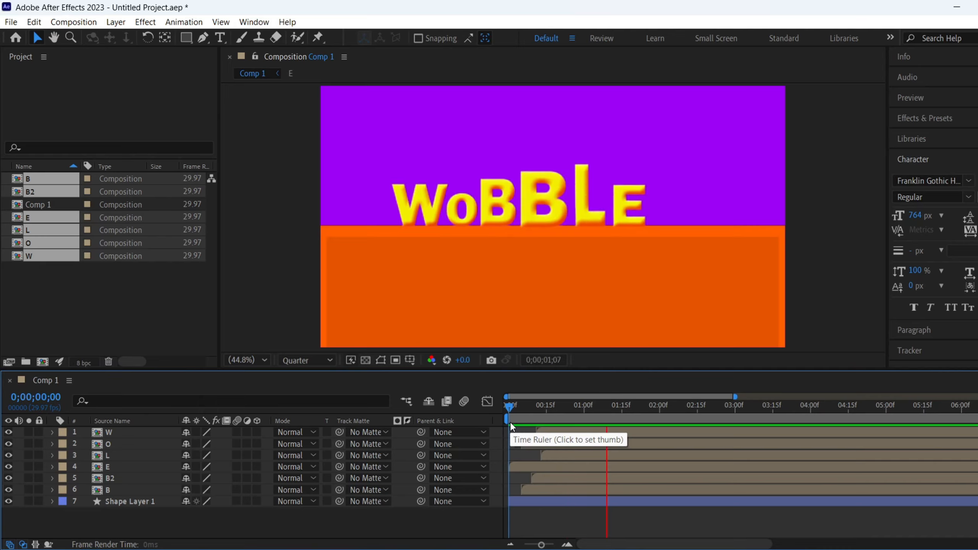
pyautogui.click(506, 423)
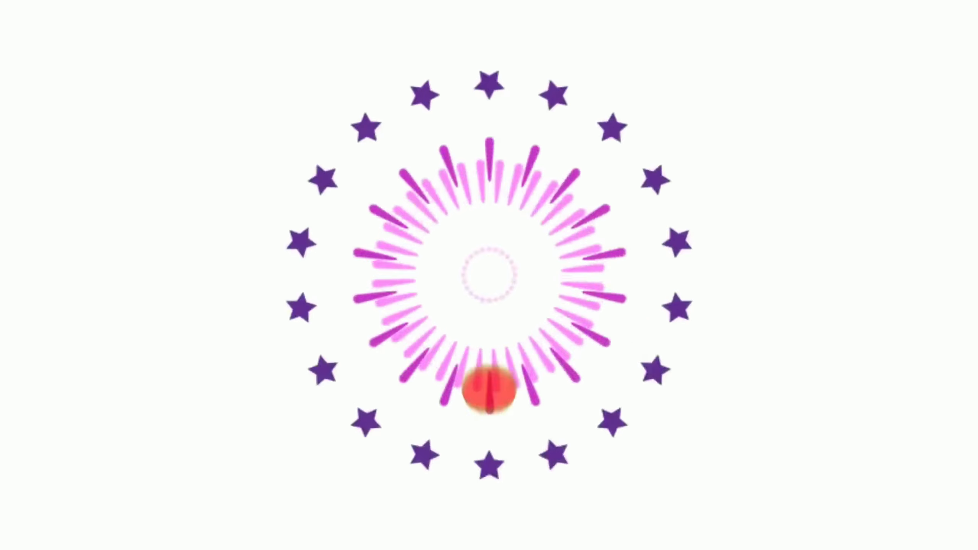